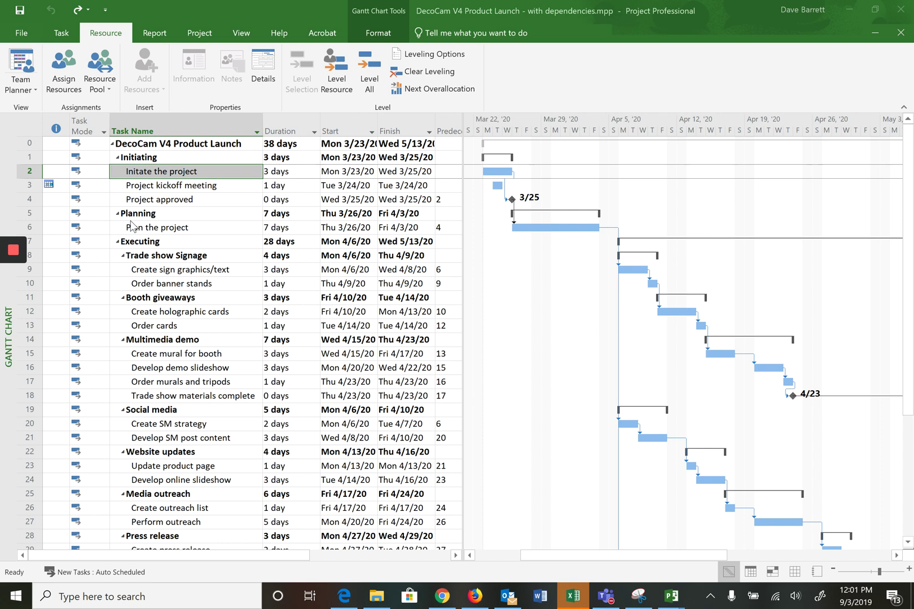
Step: Cut the Project kickoff meeting task (row 3) from the Initiating phase
left_click(26, 185)
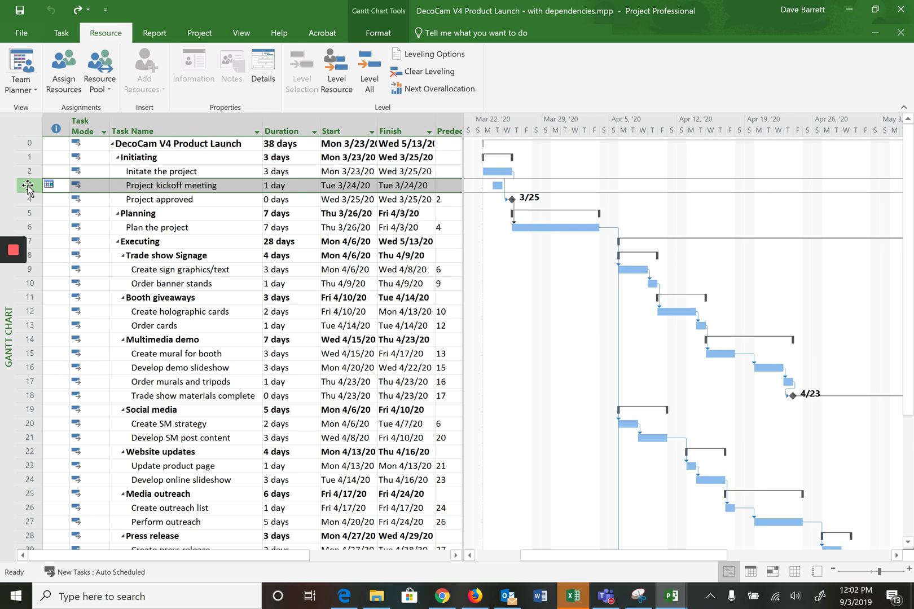
left_click(61, 34)
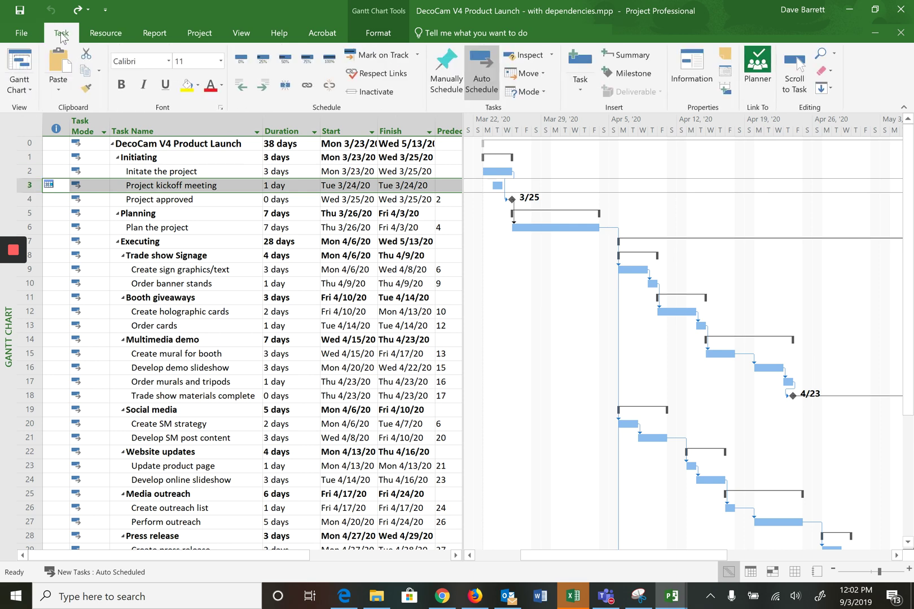
left_click(86, 55)
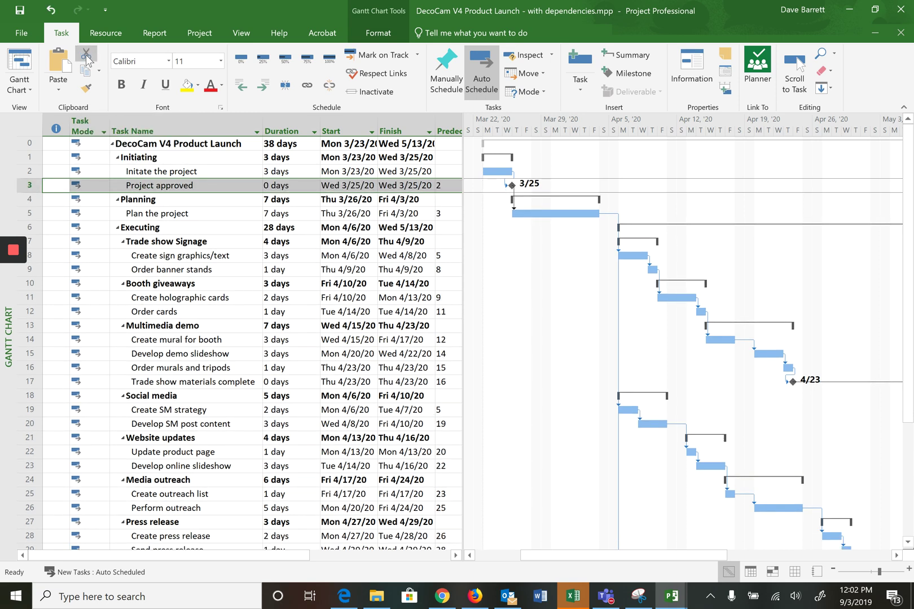
Step: Switch to the Resource Sheet view and select the first Resource Name cell
left_click(30, 90)
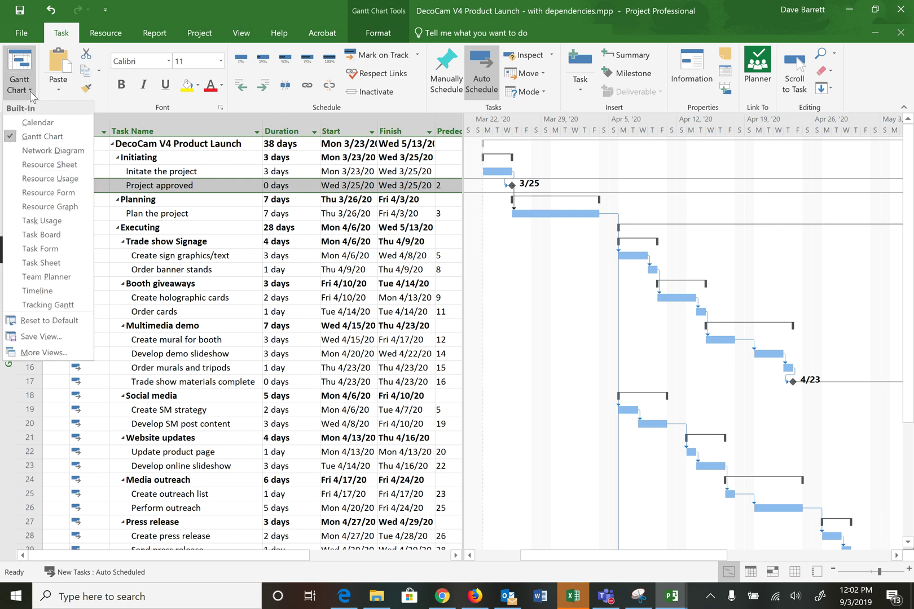
left_click(46, 163)
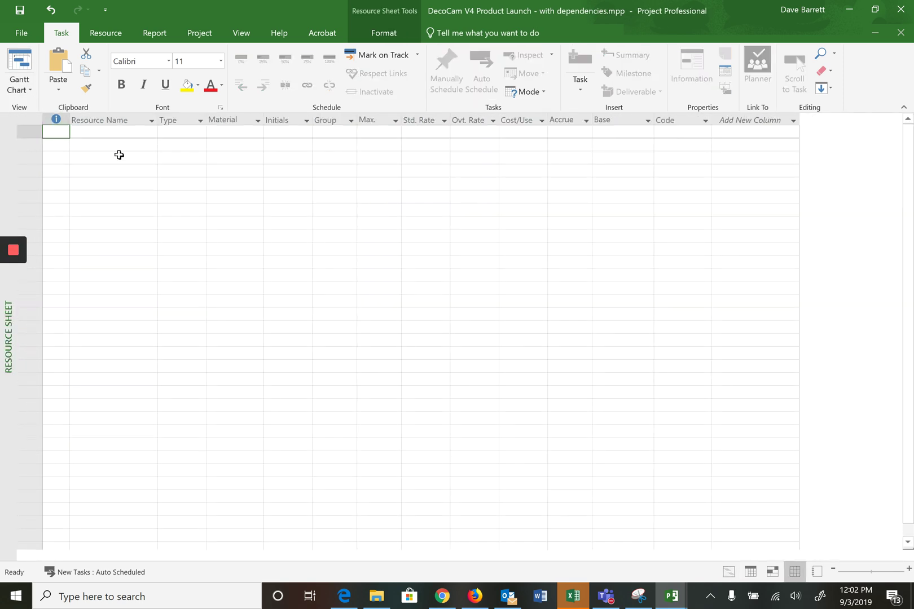
left_click(99, 132)
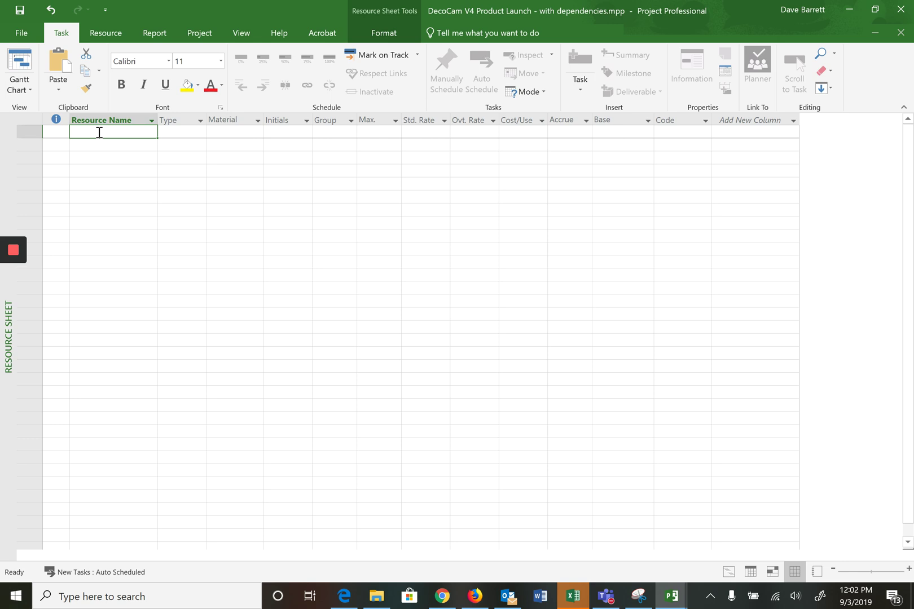
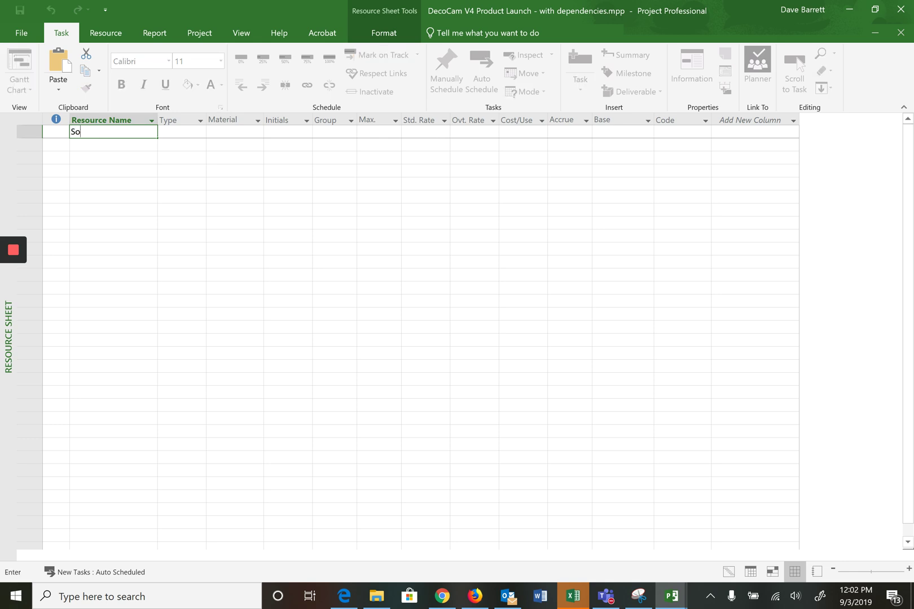
Step: Enter the team member's full name as the first resource, with their initials and Max. units 50%
key("Tab")
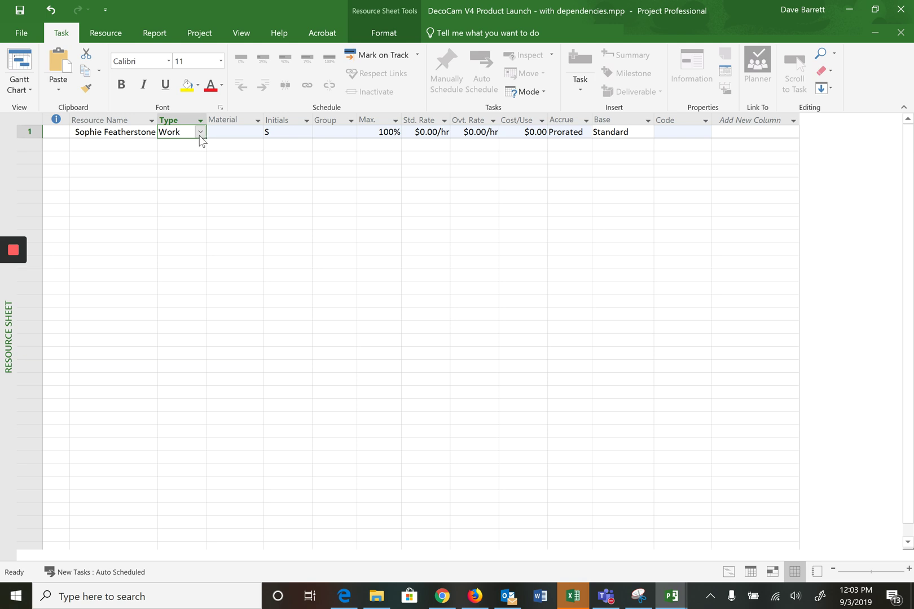
left_click(286, 133)
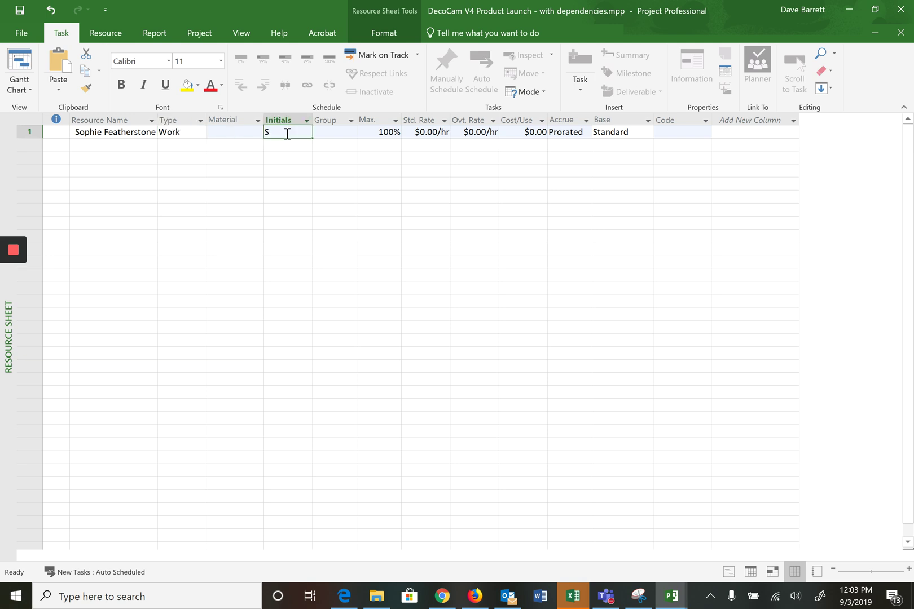
type("SF")
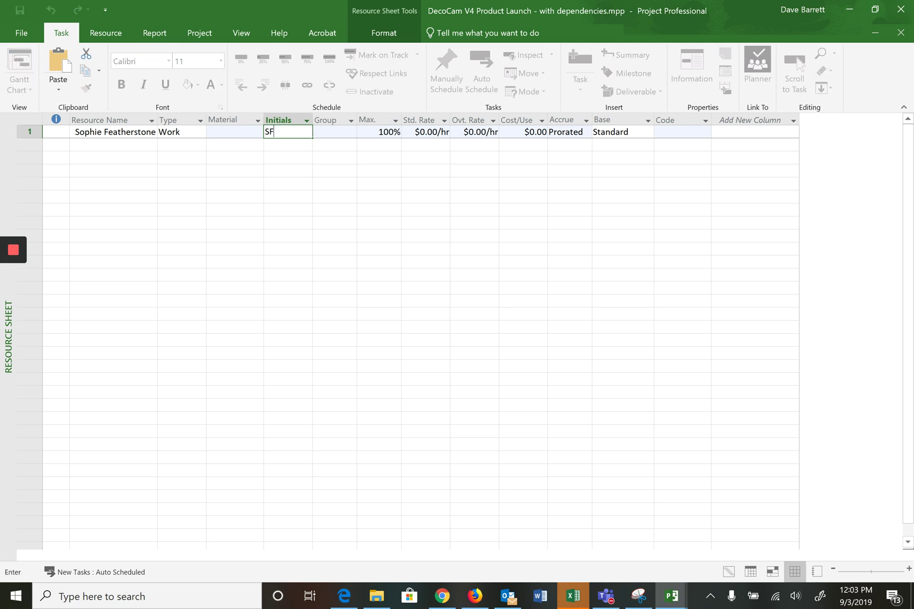
left_click(369, 132)
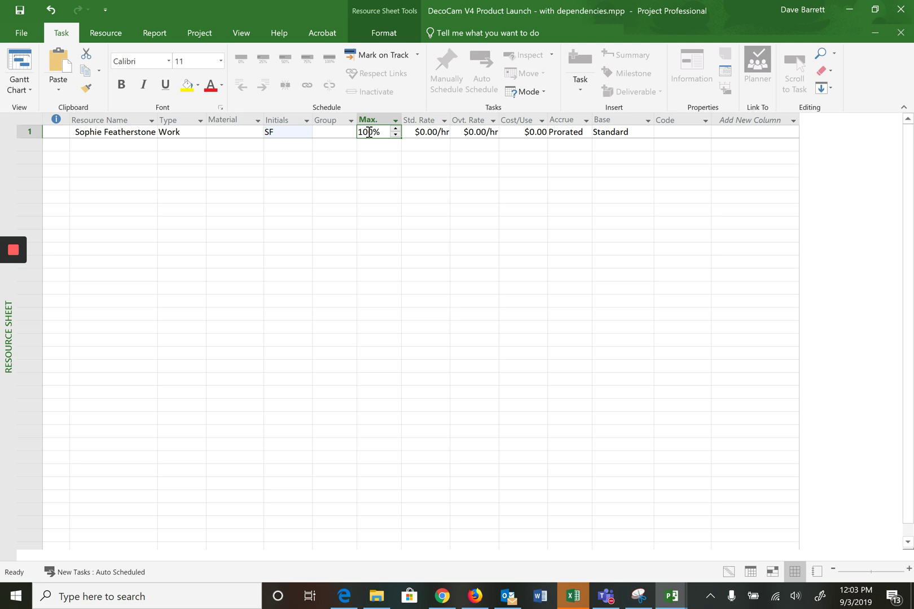
type("50")
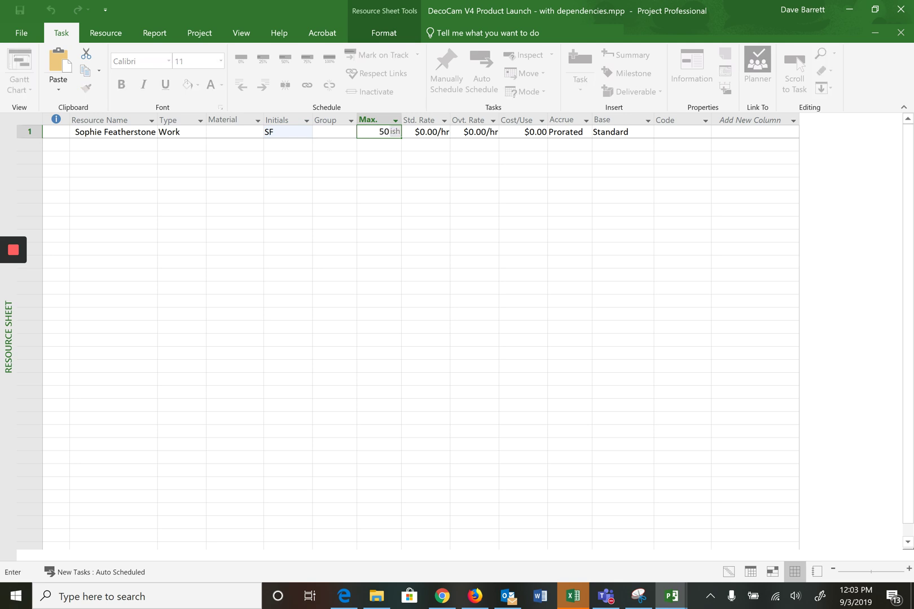
key("Return")
left_click(124, 143)
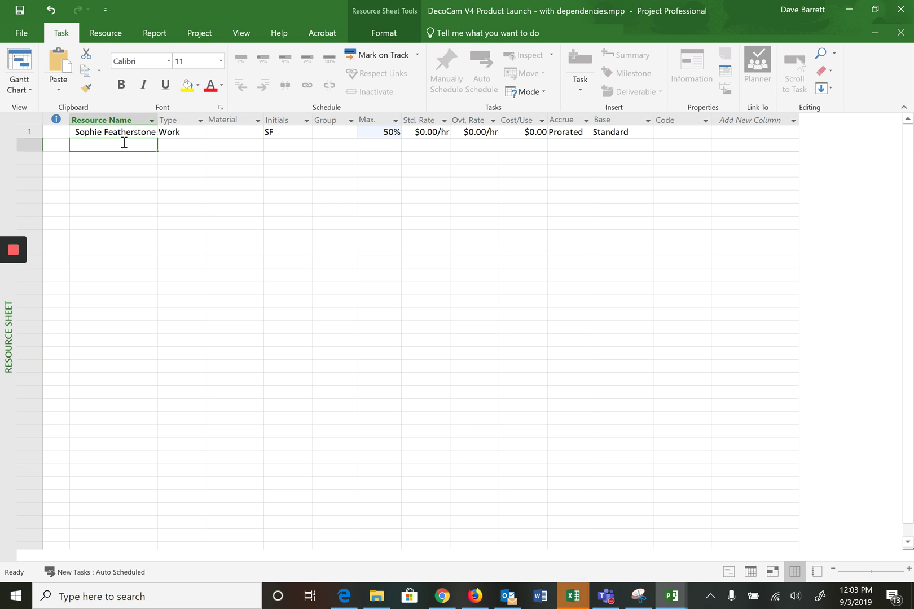
Step: Add resources Business Analyst, Graphic Designer, Comm Specialist, Marketing Specialist and Videographer in the next rows
type("Business Analys")
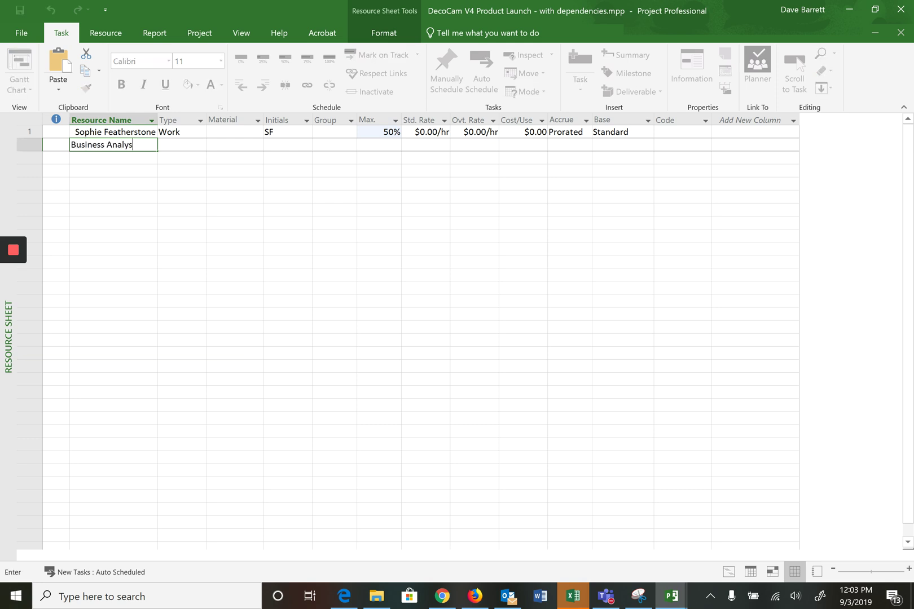
type("t")
key("Return")
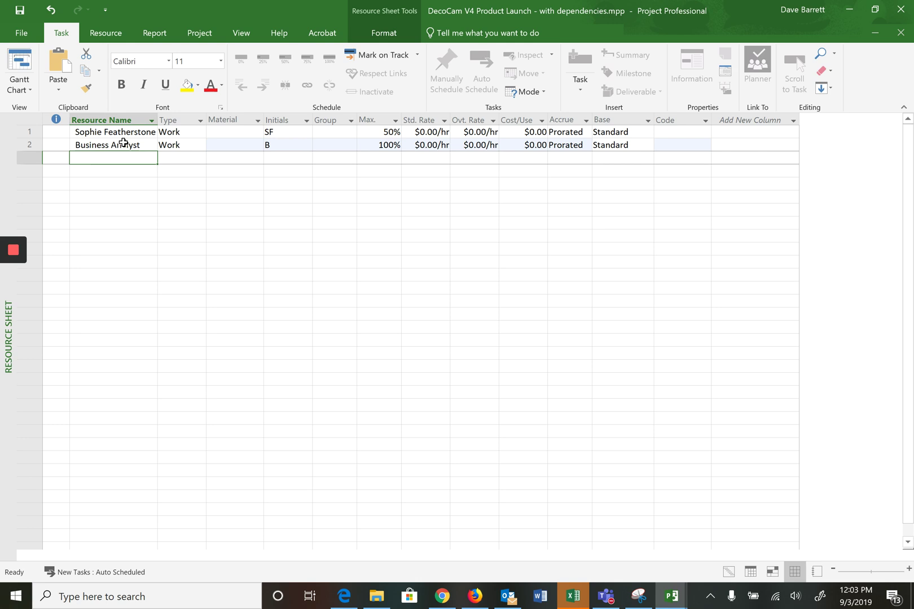
type("Graph")
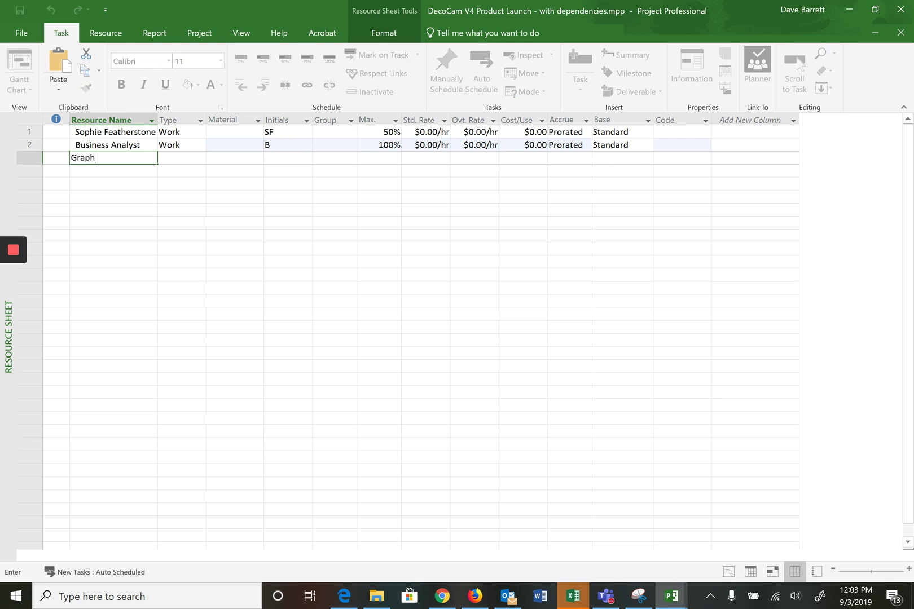
type("ic Designer")
key("Return")
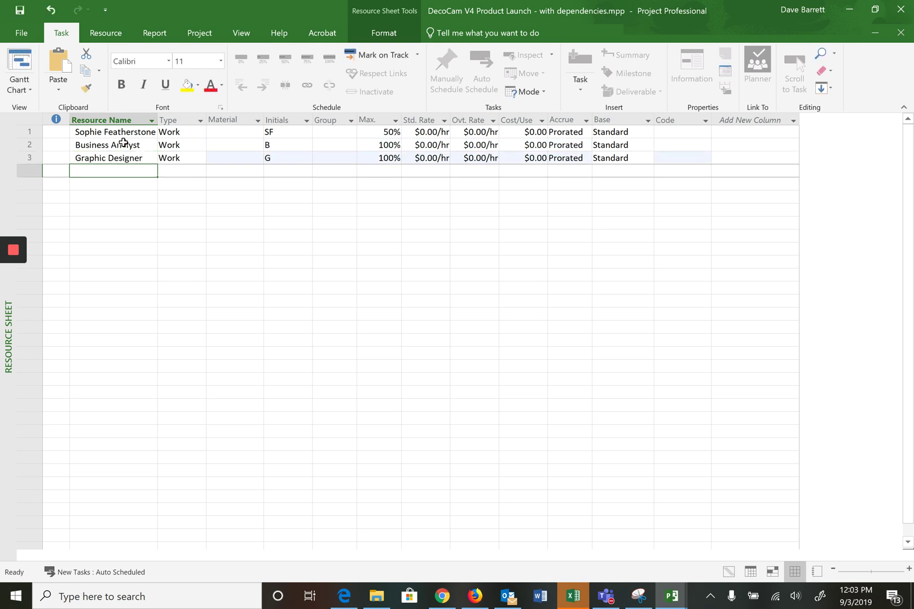
type("Comm Spec")
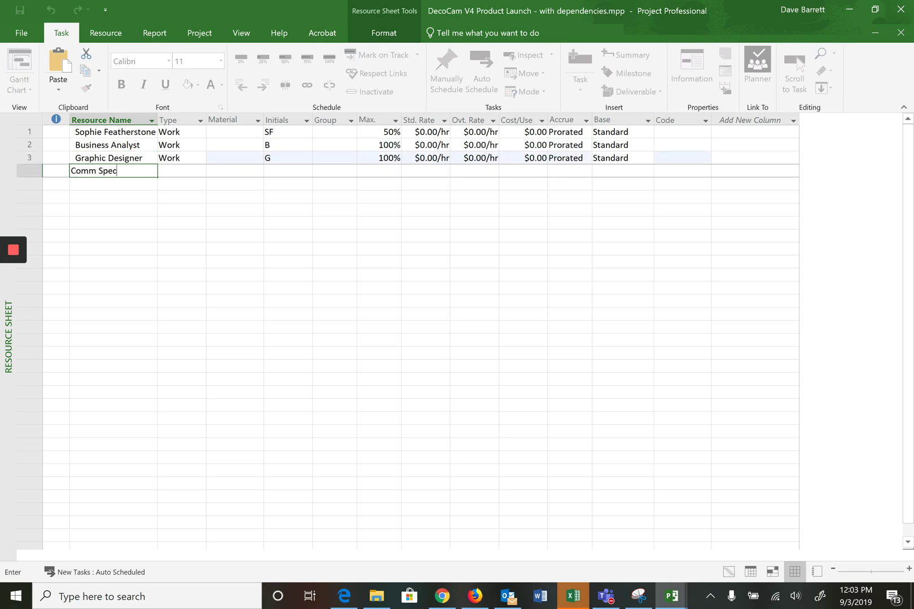
type("ialist")
key("Return")
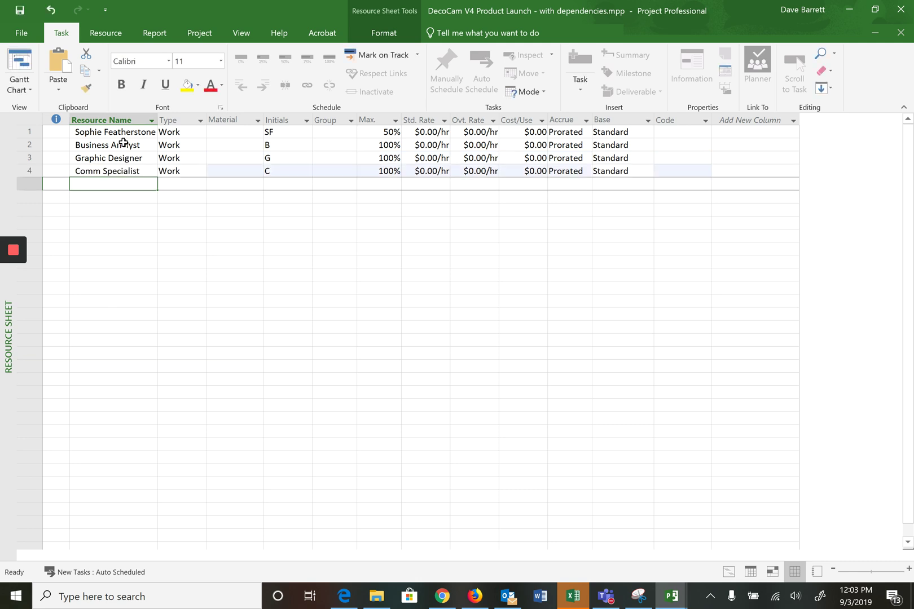
type("Market")
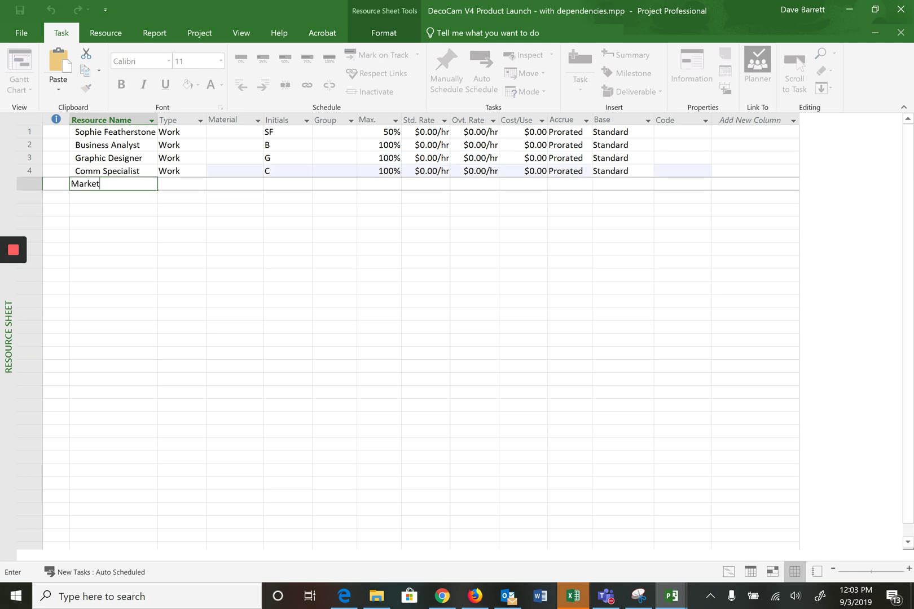
type("ing Specialist")
key("Return")
type("Video")
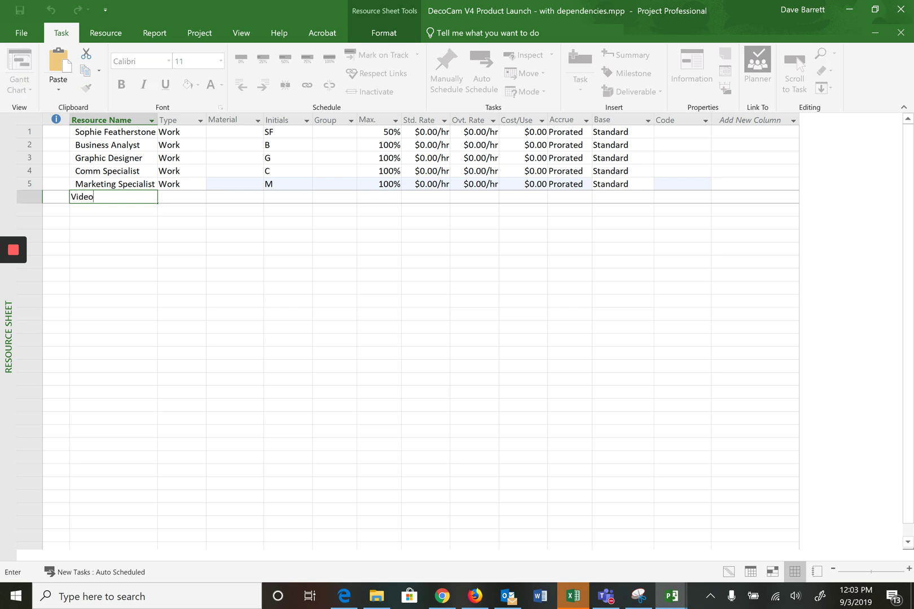
type("grapher")
key("Return")
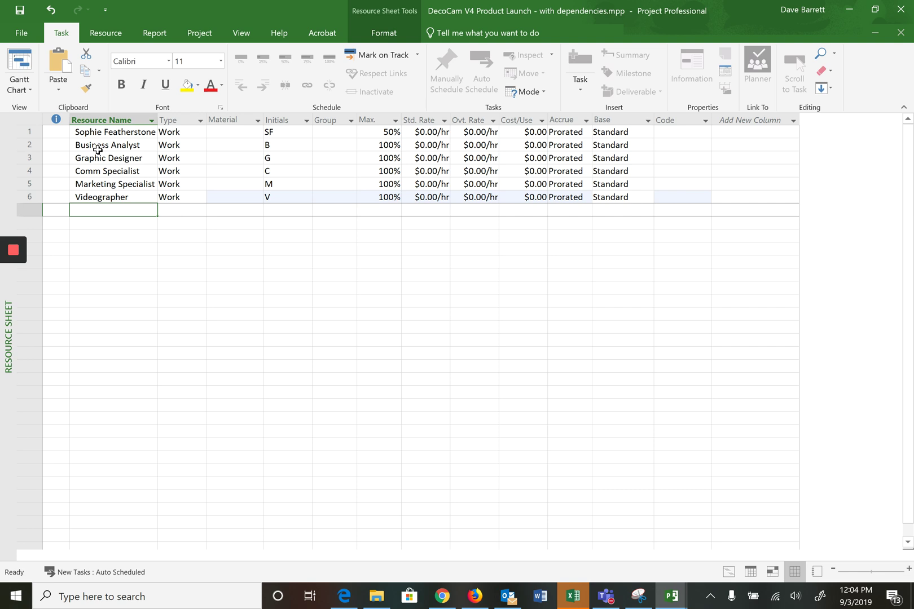
Step: Return to the Gantt Chart view and select the Initate the project task
left_click(30, 86)
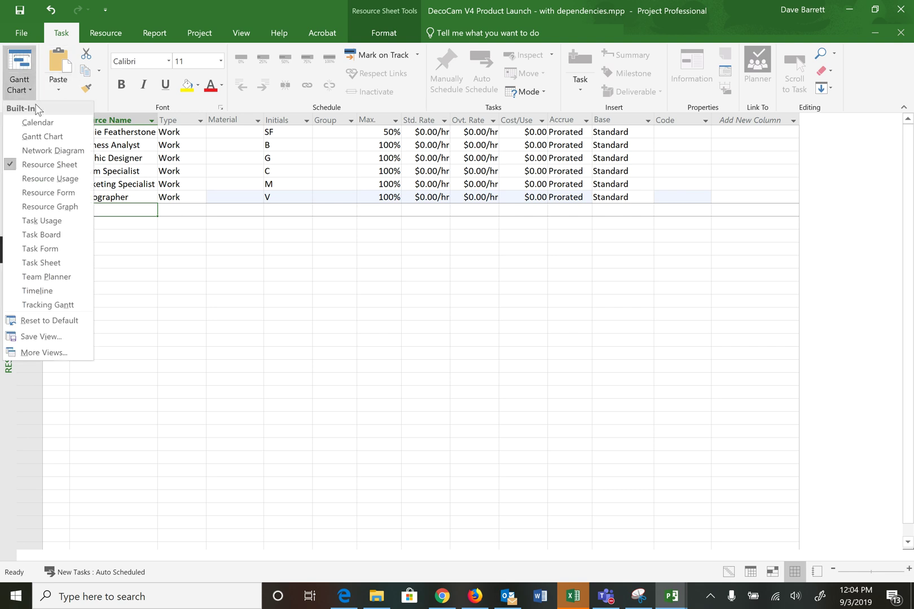
left_click(41, 137)
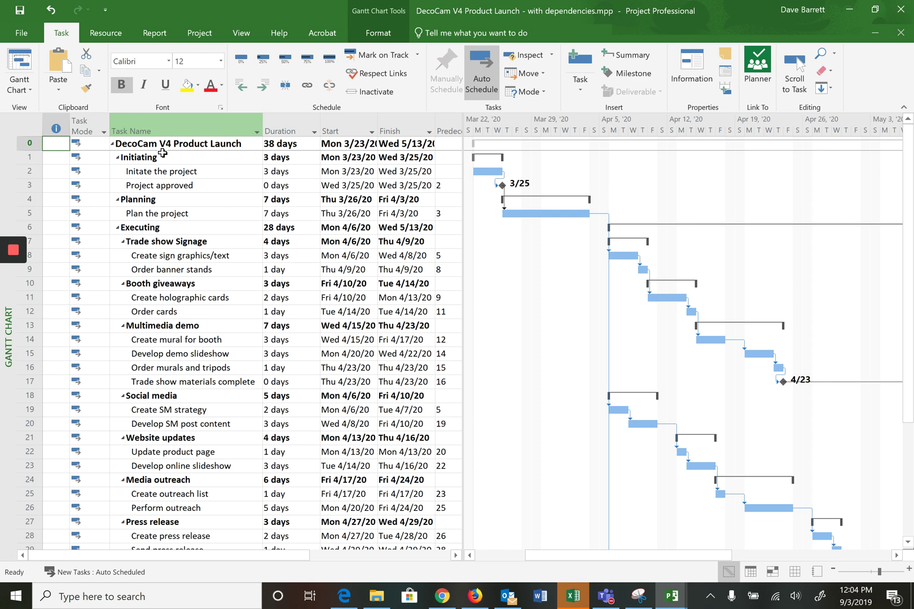
left_click(156, 170)
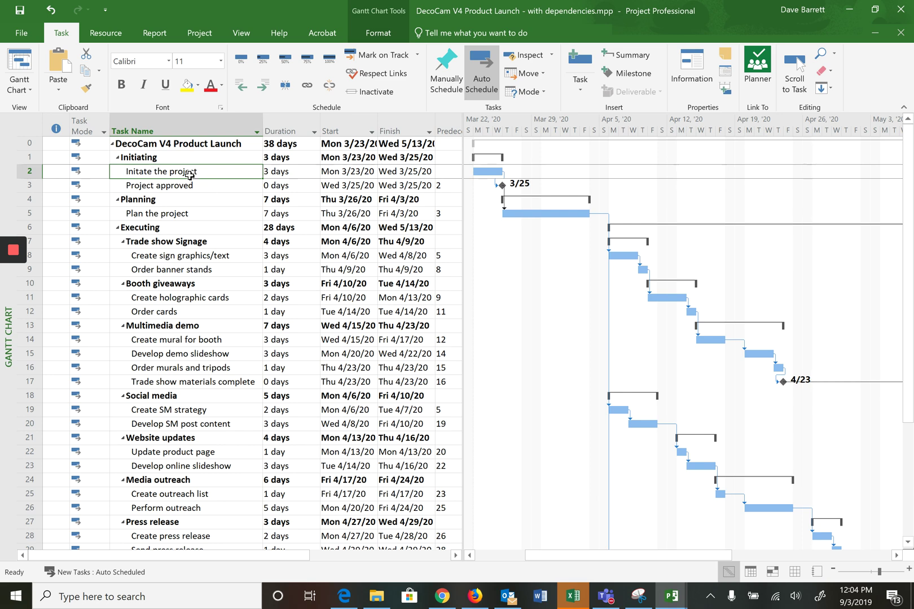
left_click(142, 160)
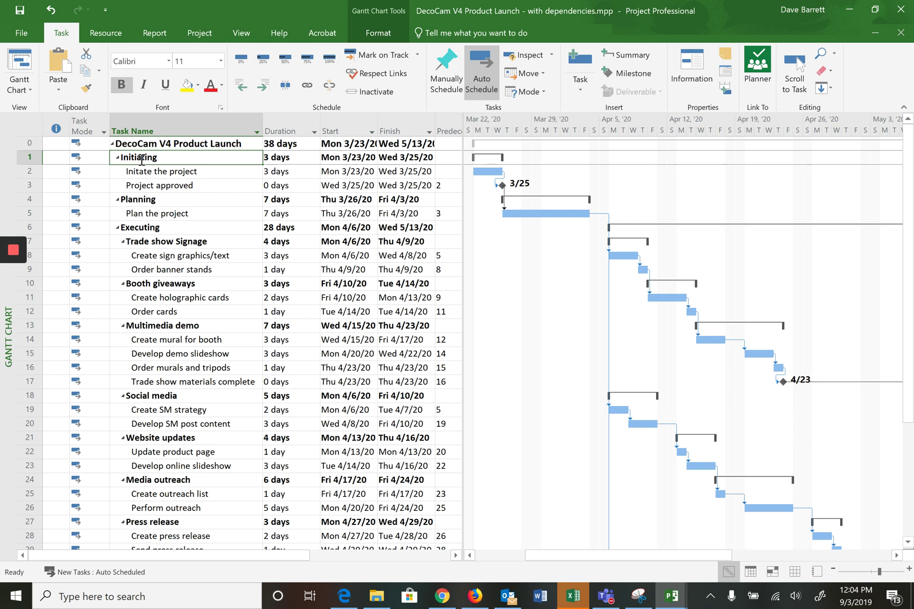
left_click(178, 175)
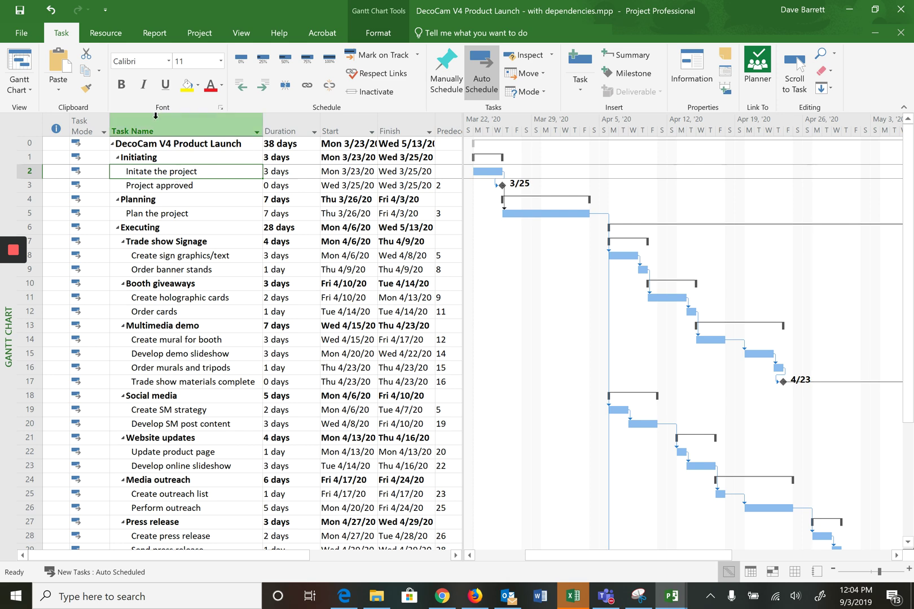
Step: Assign the named team member at 50% units to Initate the project via Assign Resources
left_click(104, 36)
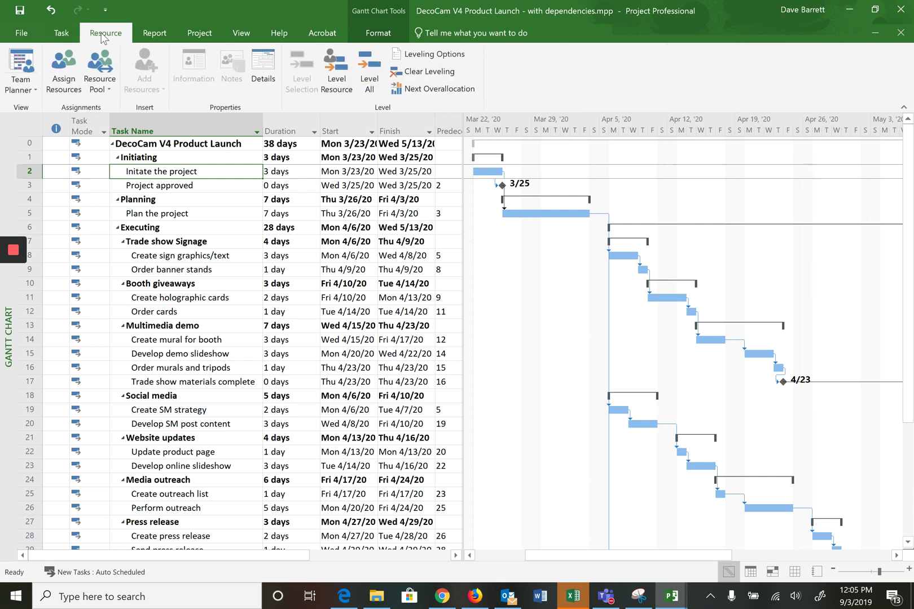
left_click(57, 79)
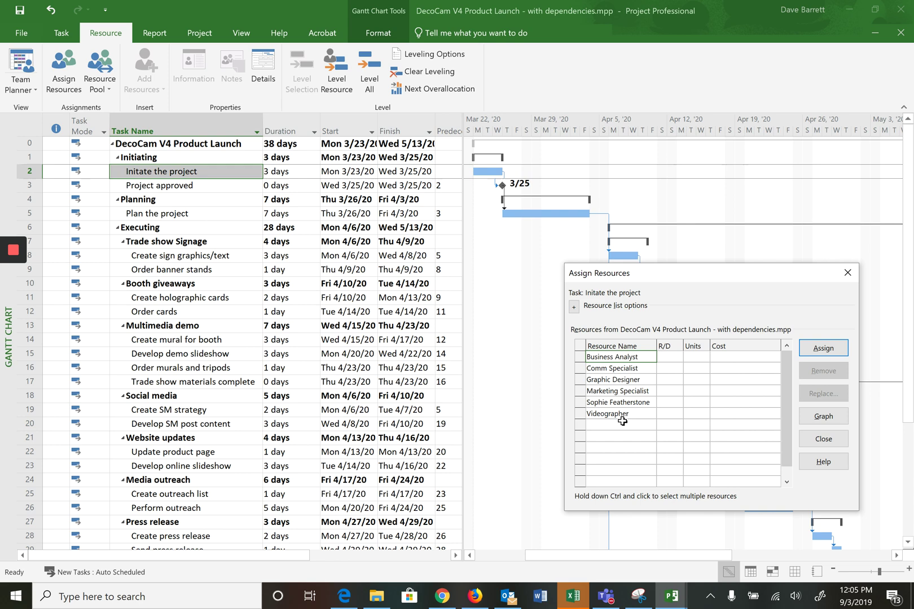
left_click(621, 403)
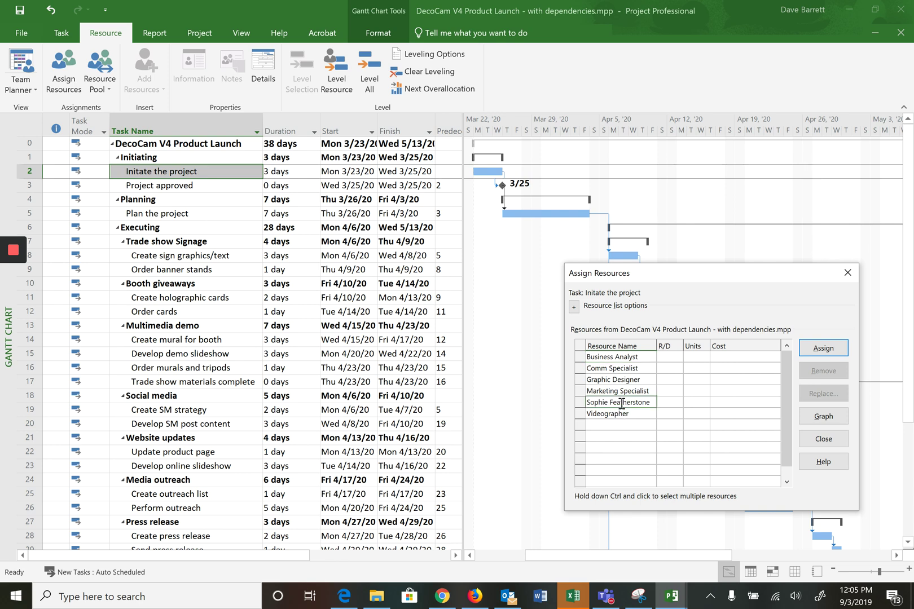
left_click(699, 402)
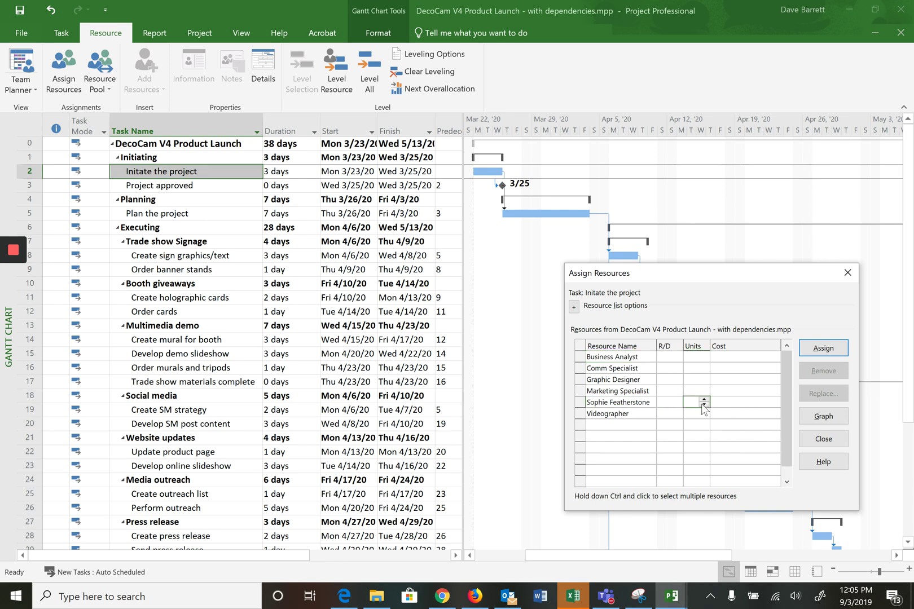
type("50")
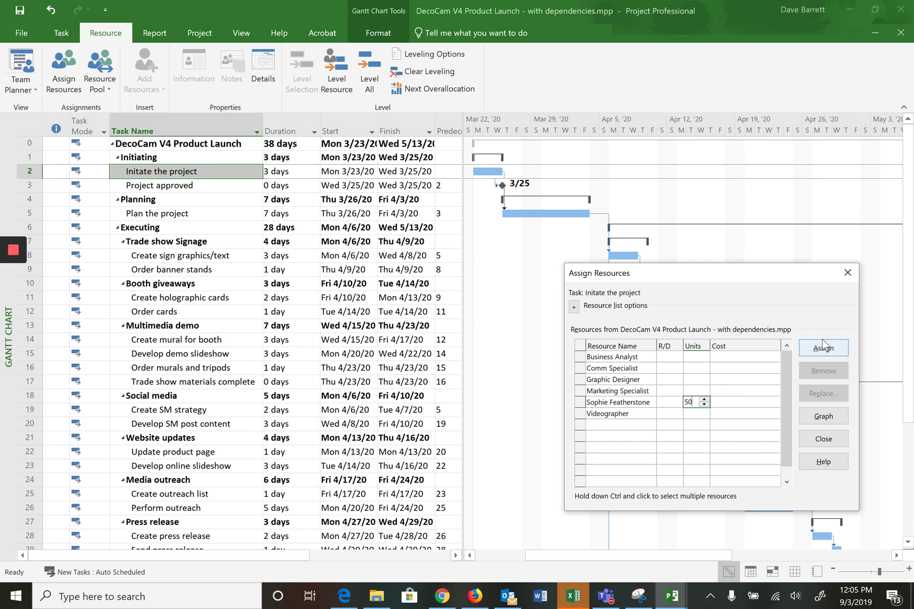
left_click(822, 346)
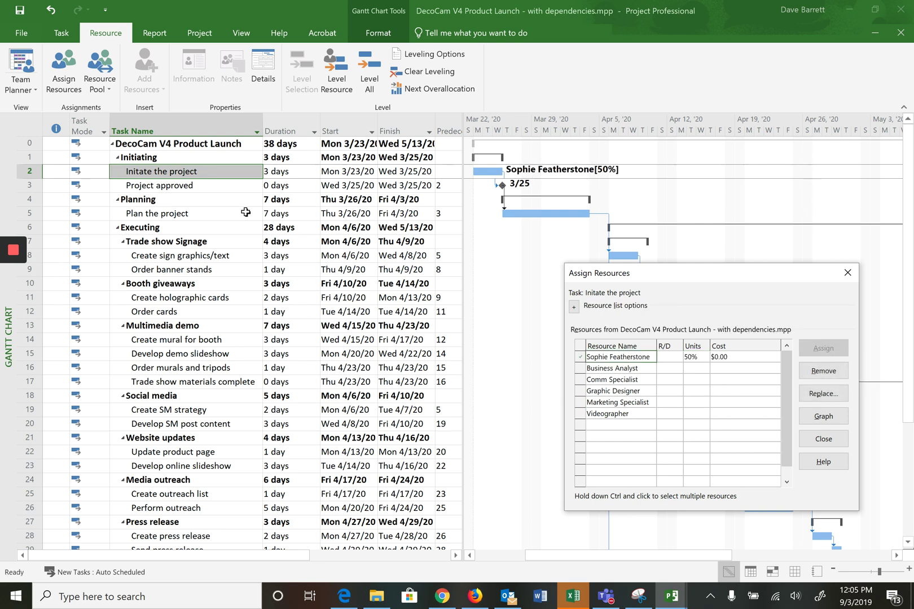
Step: Select the Plan the project task, moving down from Project approved
left_click(189, 187)
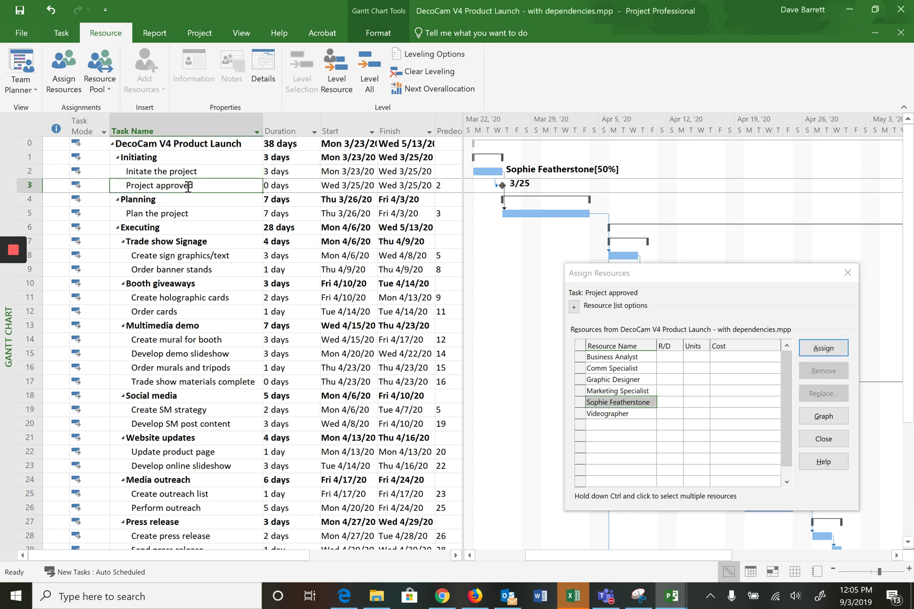
key("Down")
key("Down")
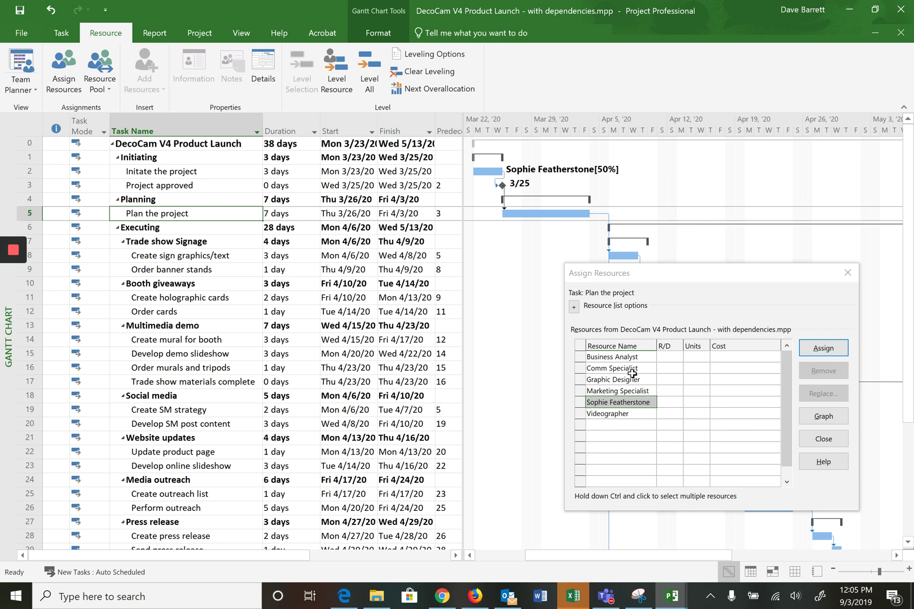
Step: Assign Business Analyst at 100% and the named team member at 50% to Plan the project
left_click(619, 358)
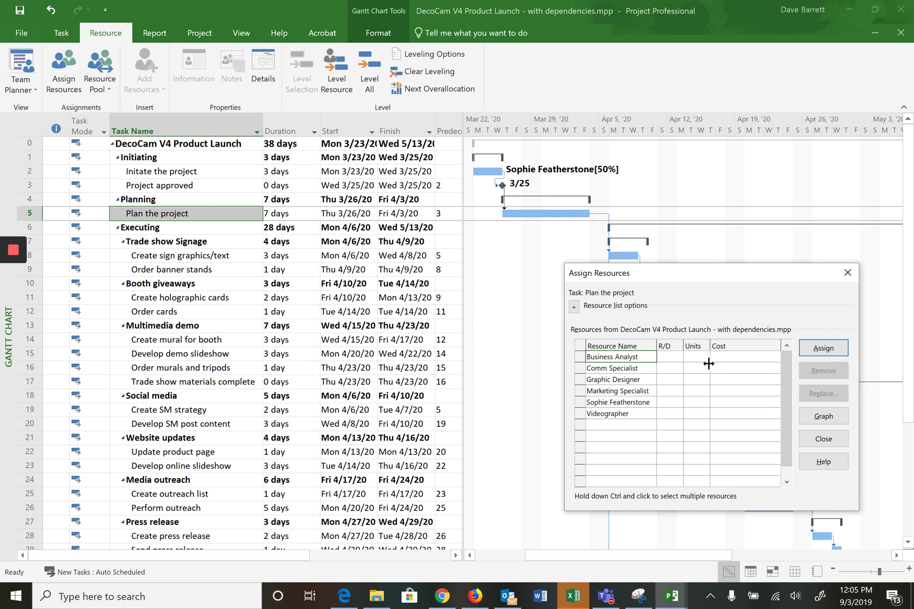
left_click(692, 358)
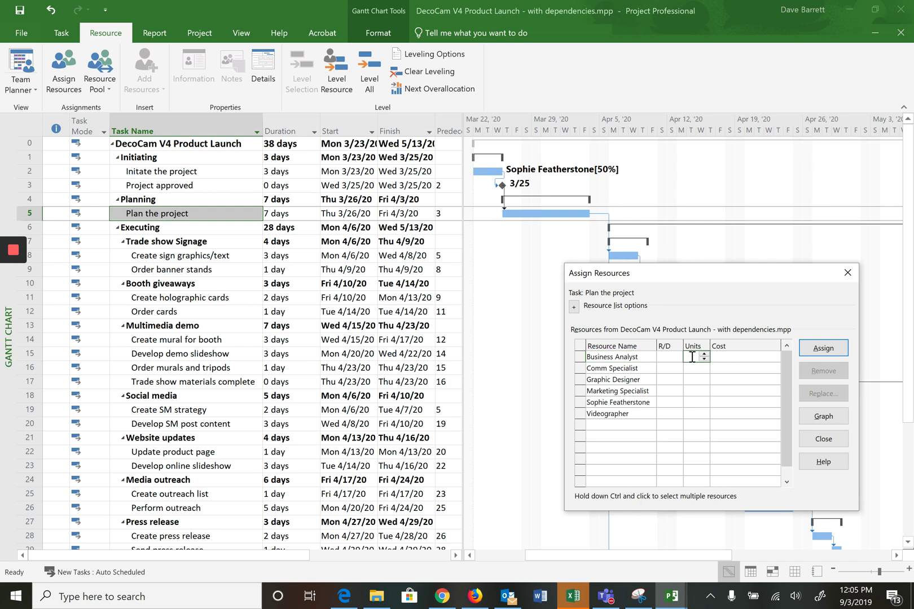
type("100")
key("Return")
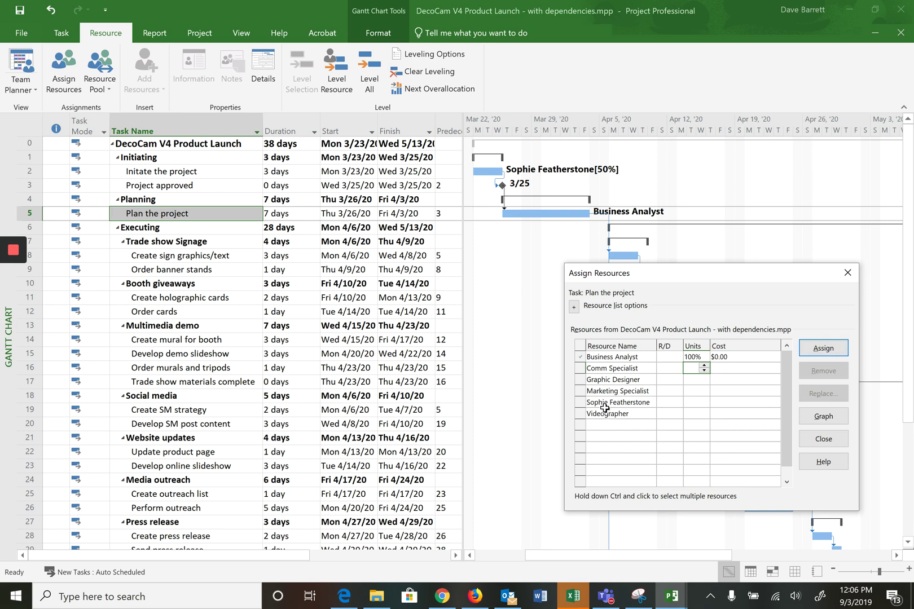
left_click(605, 404)
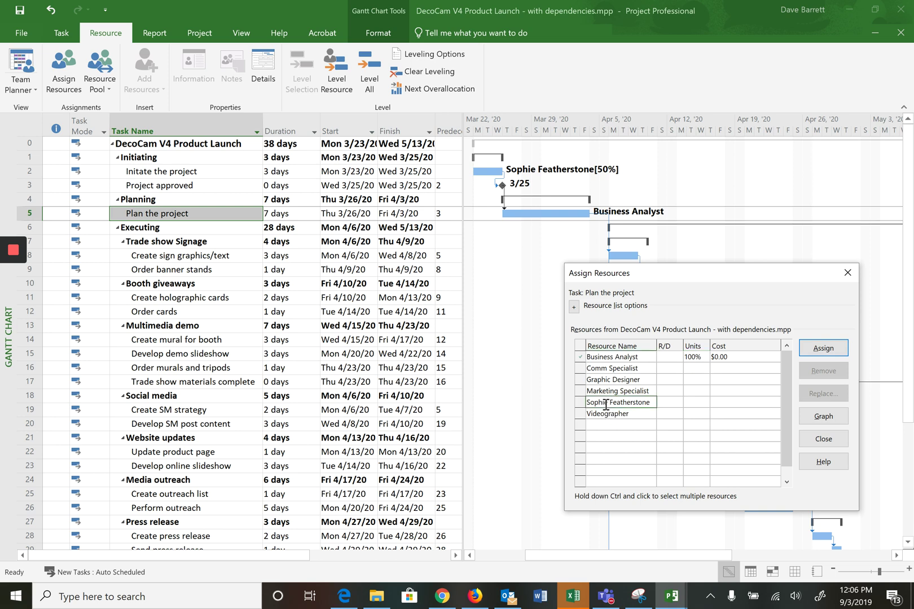
left_click(698, 404)
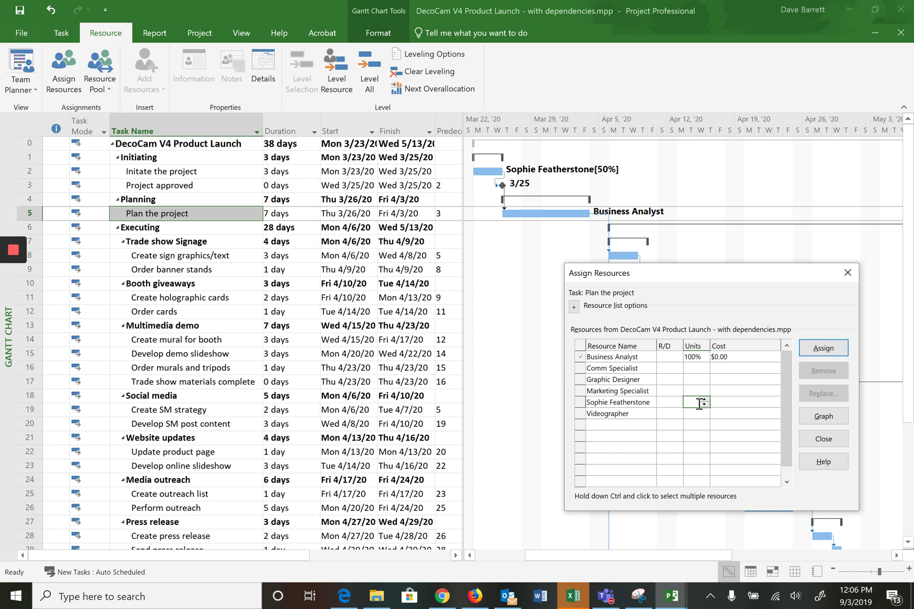
type("50")
left_click(726, 404)
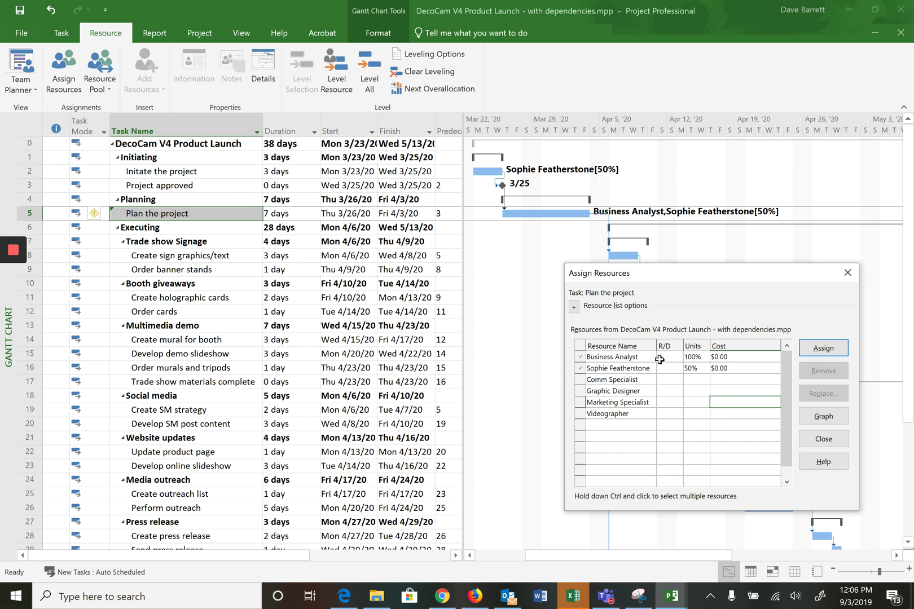
Step: Assign Marketing Specialist to Plan the project, then select that assignment
left_click(817, 347)
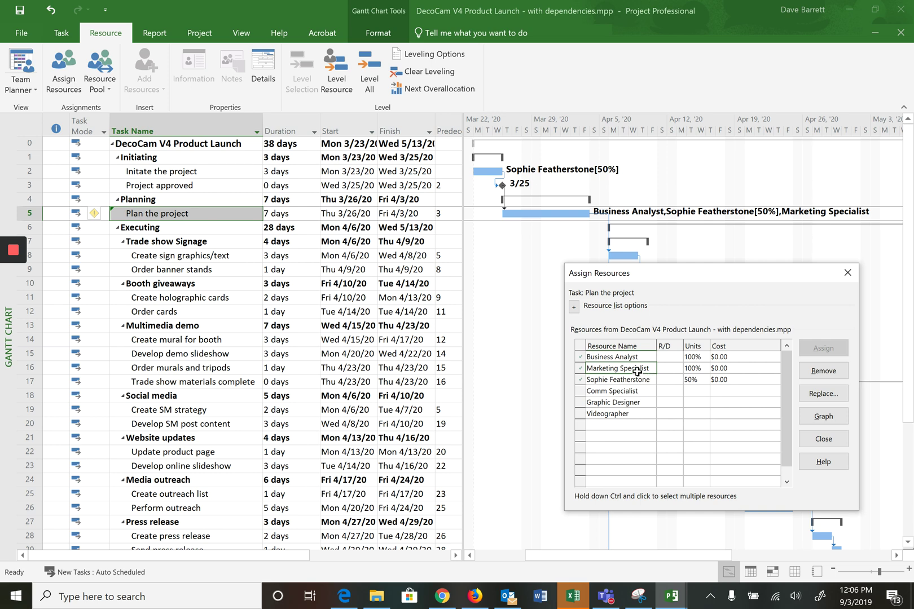
left_click(636, 371)
left_click(642, 369)
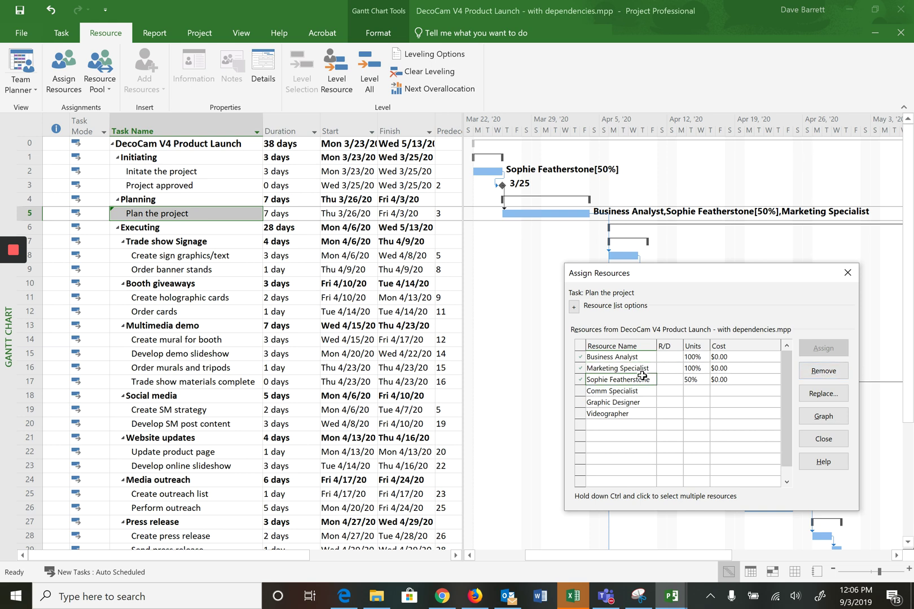
Step: Remove Marketing Specialist, choosing to decrease work while keeping the 7-day duration
left_click(811, 372)
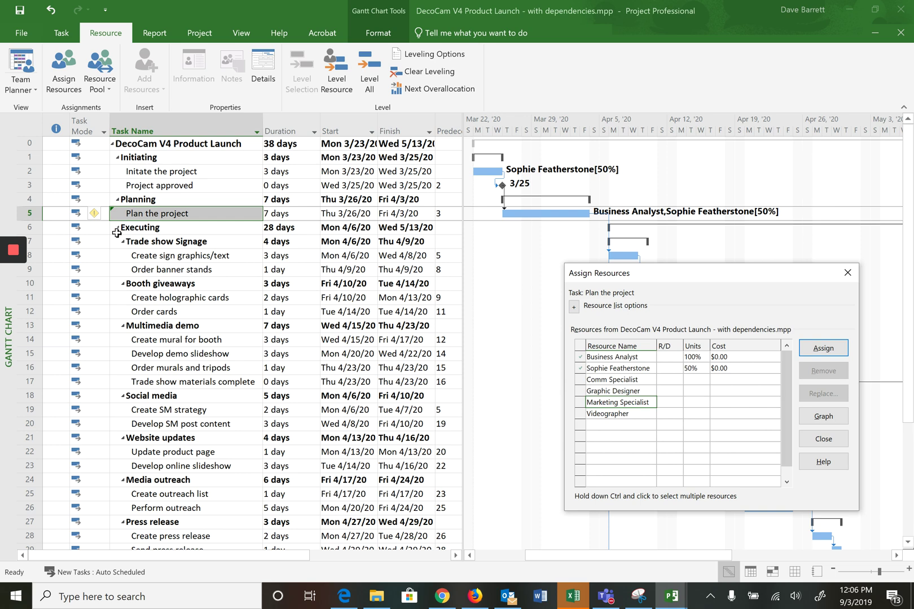
mouse_move(94, 216)
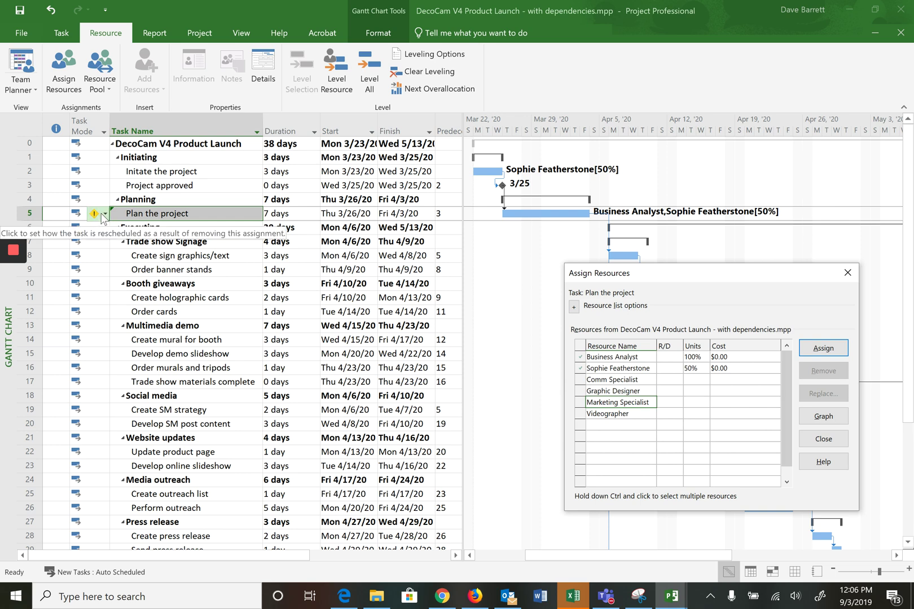
left_click(105, 214)
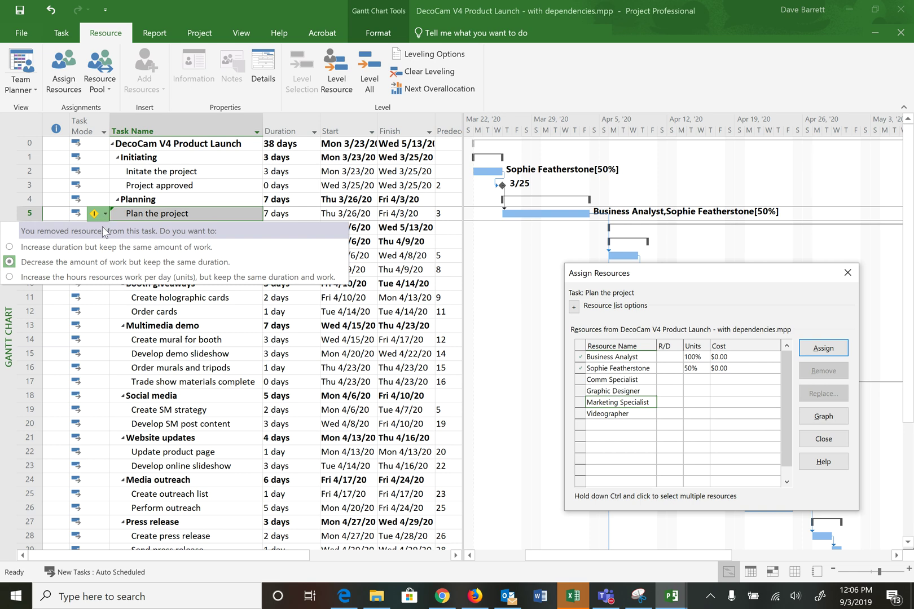
left_click(121, 263)
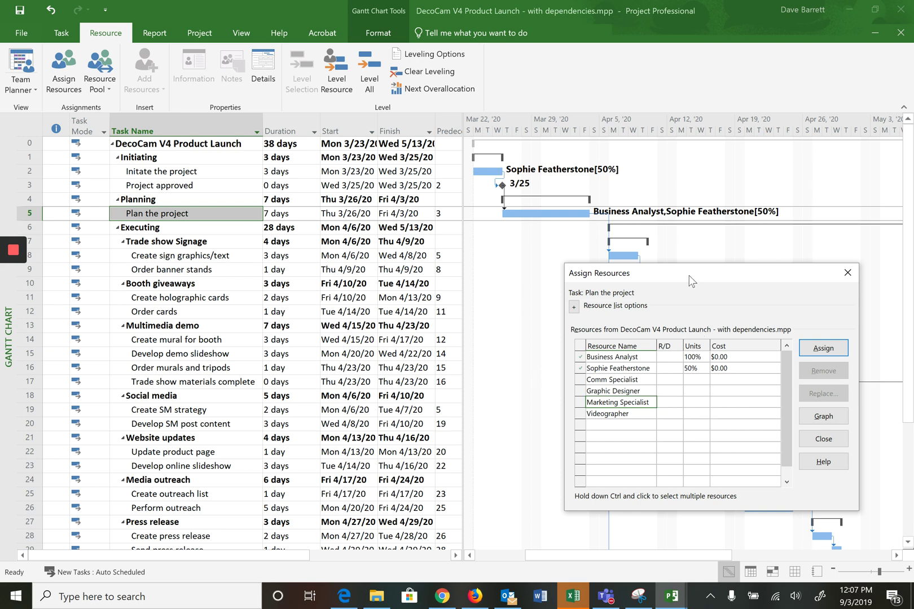
left_click_drag(692, 281, 703, 342)
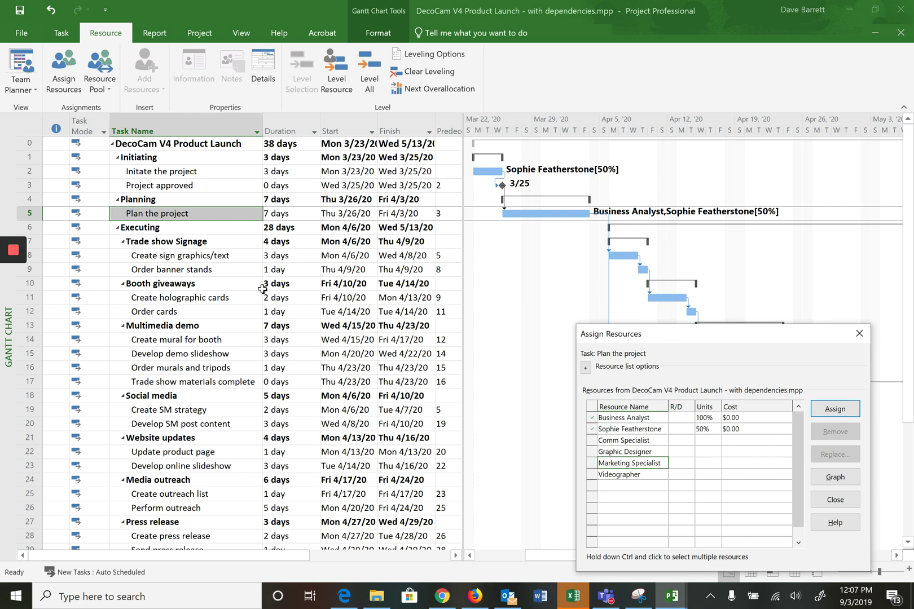
Step: Close Assign Resources, widen the task table to show Resource Names, and select Create sign graphics/text's resource cell
left_click(858, 335)
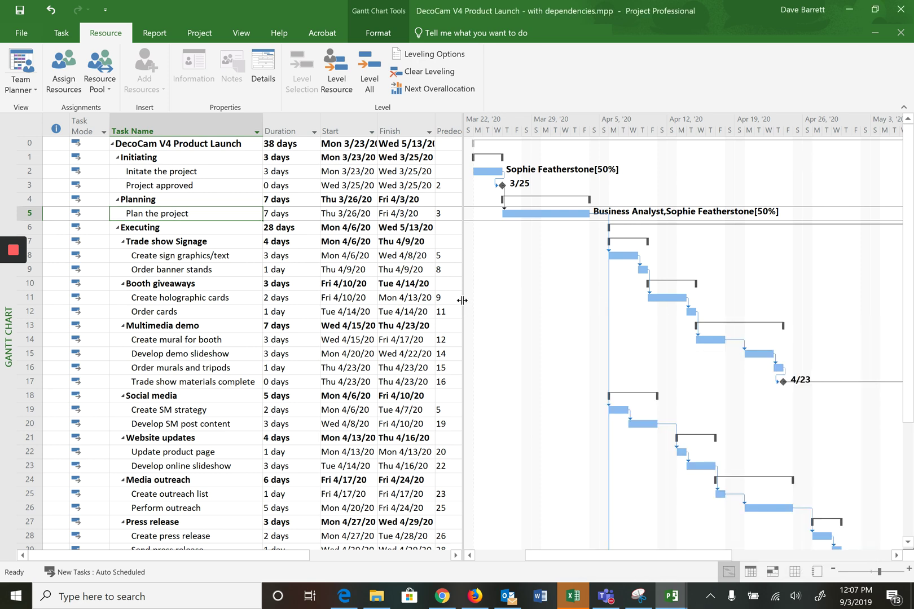
left_click_drag(462, 300, 595, 311)
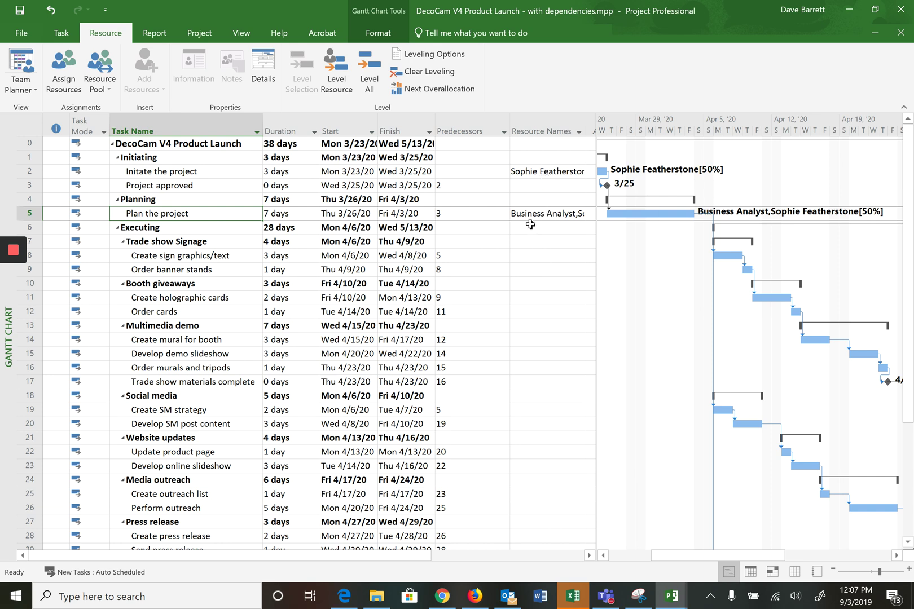
left_click(524, 259)
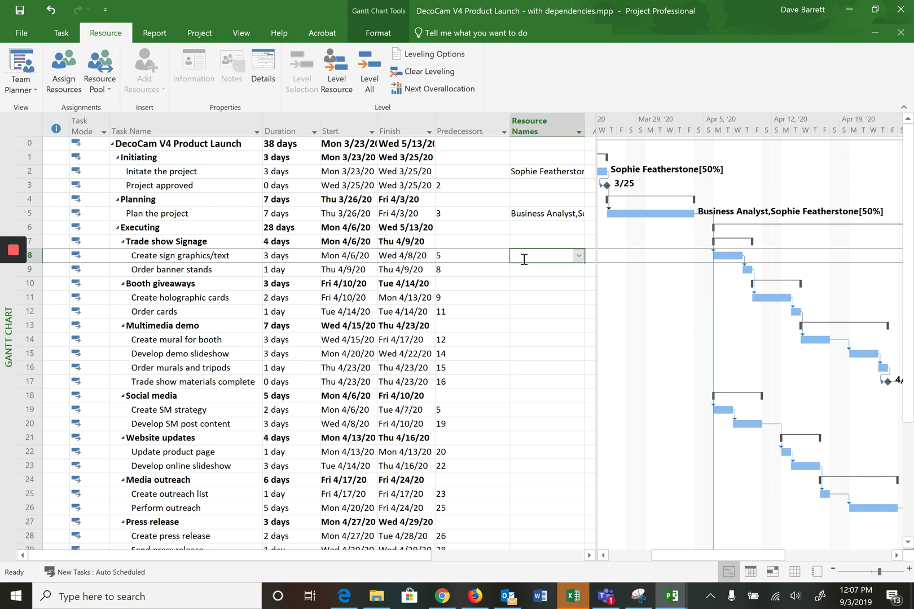
Step: Assign Graphic Designer to the Create sign graphics/text task from the resource list
left_click(579, 257)
left_click(561, 293)
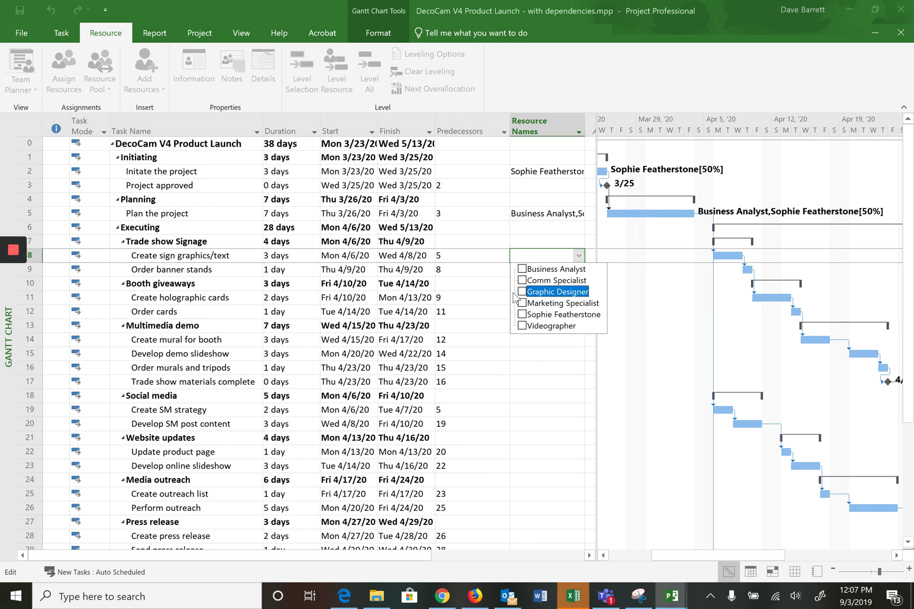
left_click(492, 280)
Step: Assign Graphic Designer to Order banner stands and paste it onto Create holographic cards
left_click(532, 270)
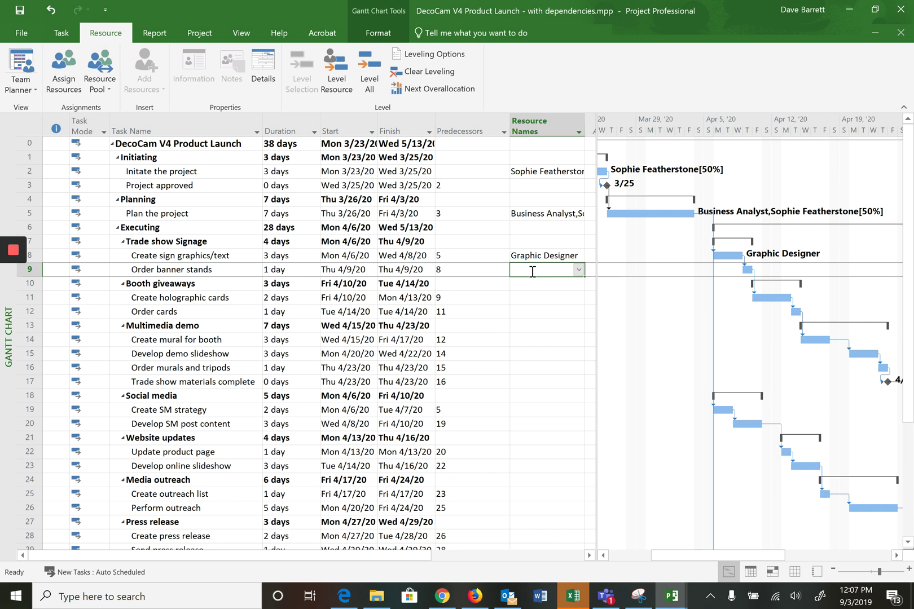
type("G")
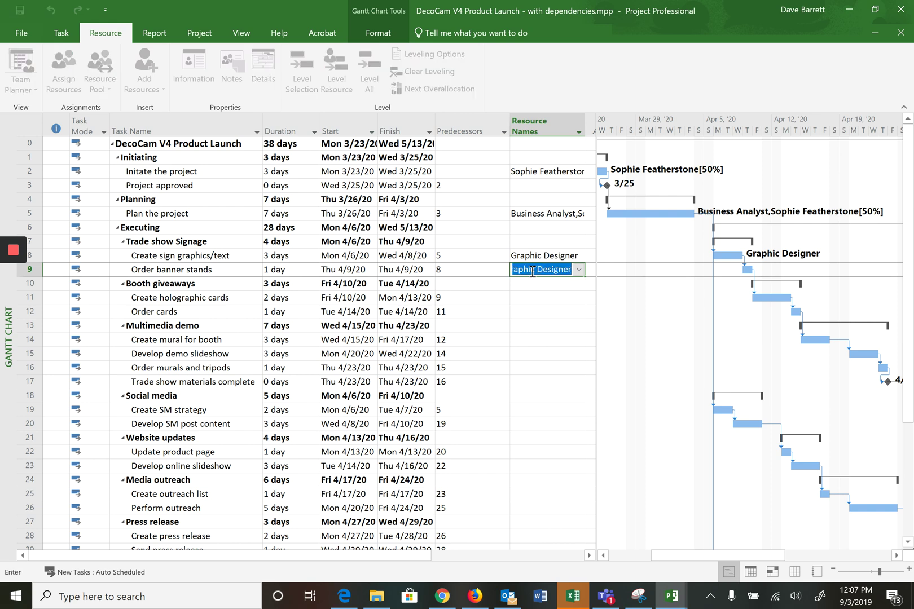
left_click(524, 299)
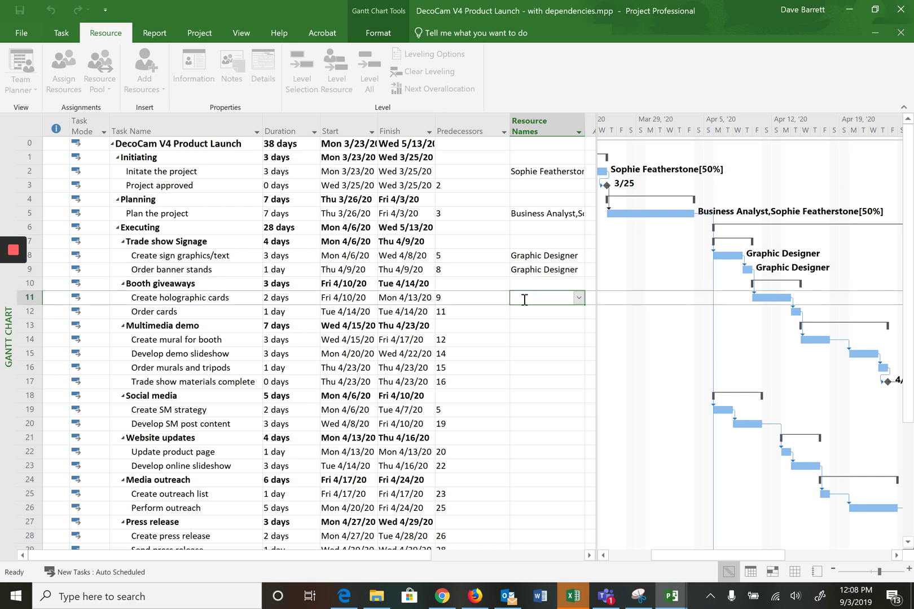
left_click(531, 271)
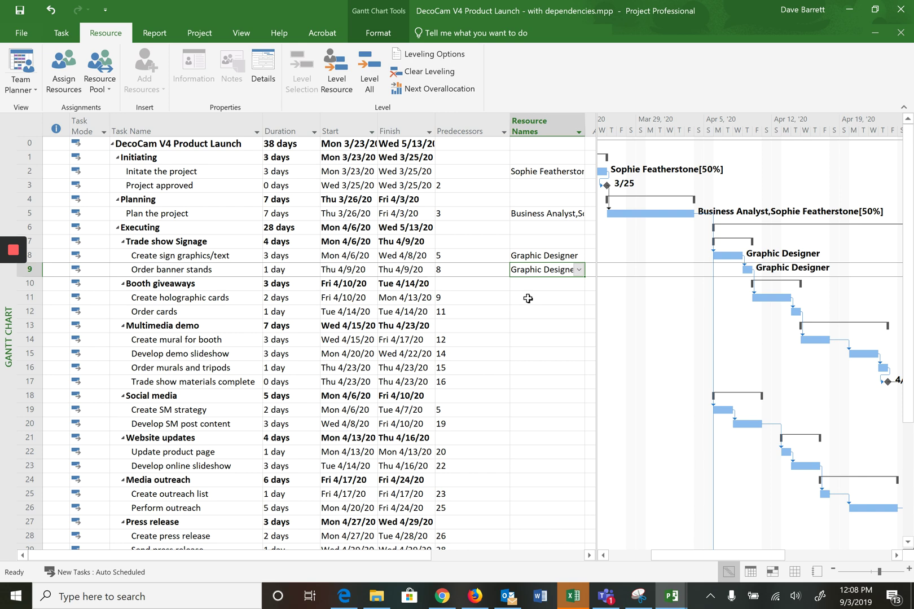
left_click(527, 298)
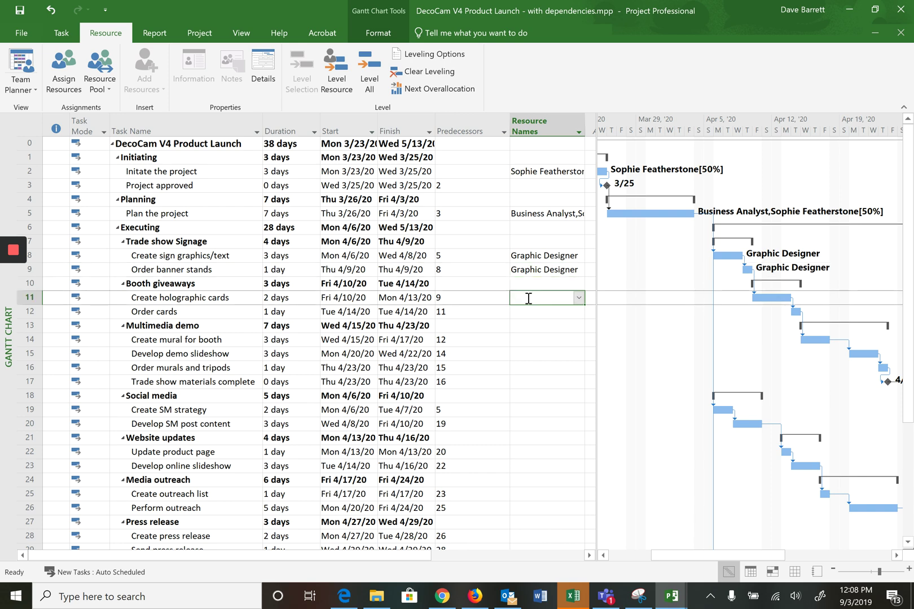
type("Graphic Designer")
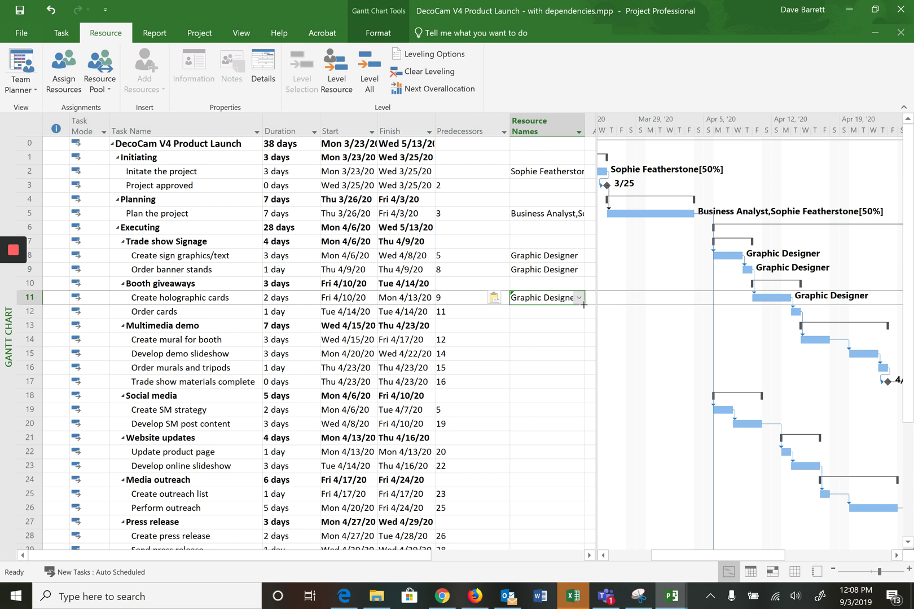
Step: Fill the Graphic Designer assignment down from Create holographic cards to Order cards
left_click_drag(583, 305, 581, 314)
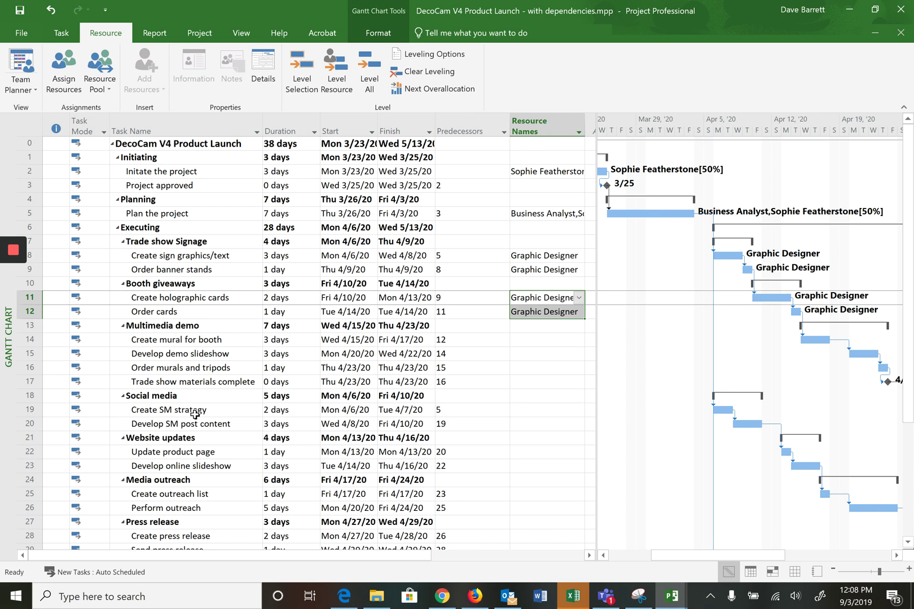
left_click(196, 414)
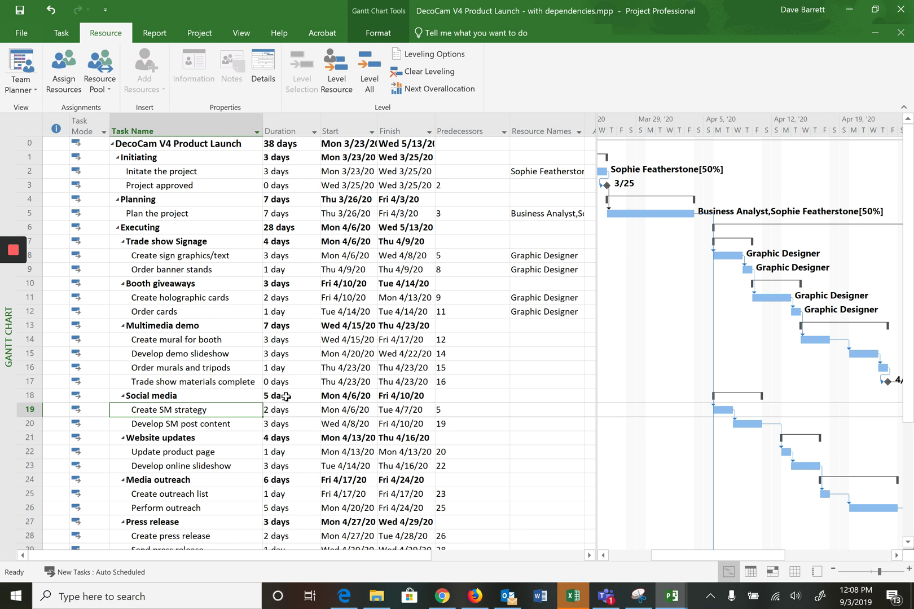
Step: Tick Graphic Designer in the resource list for Create SM strategy and commit it
left_click(543, 410)
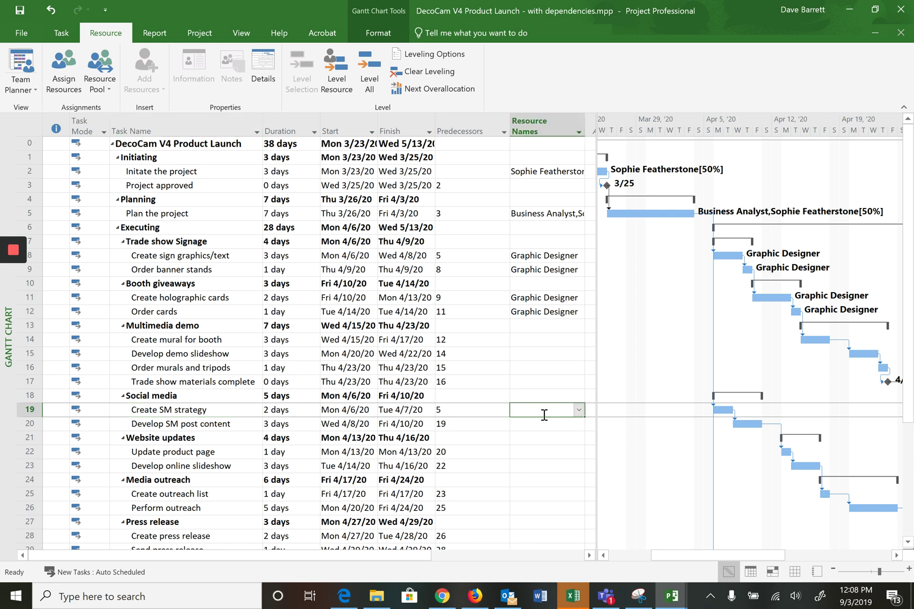
left_click(579, 410)
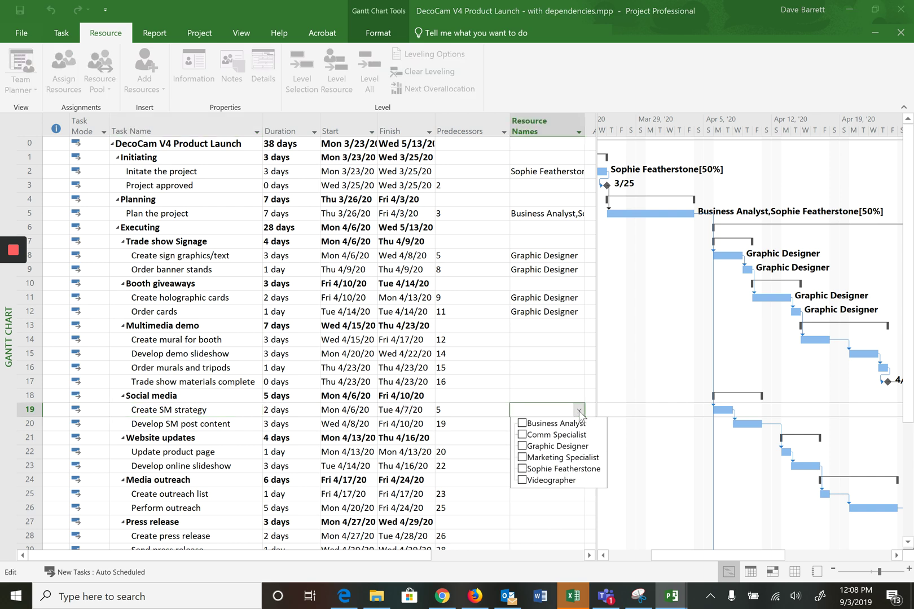
left_click(521, 447)
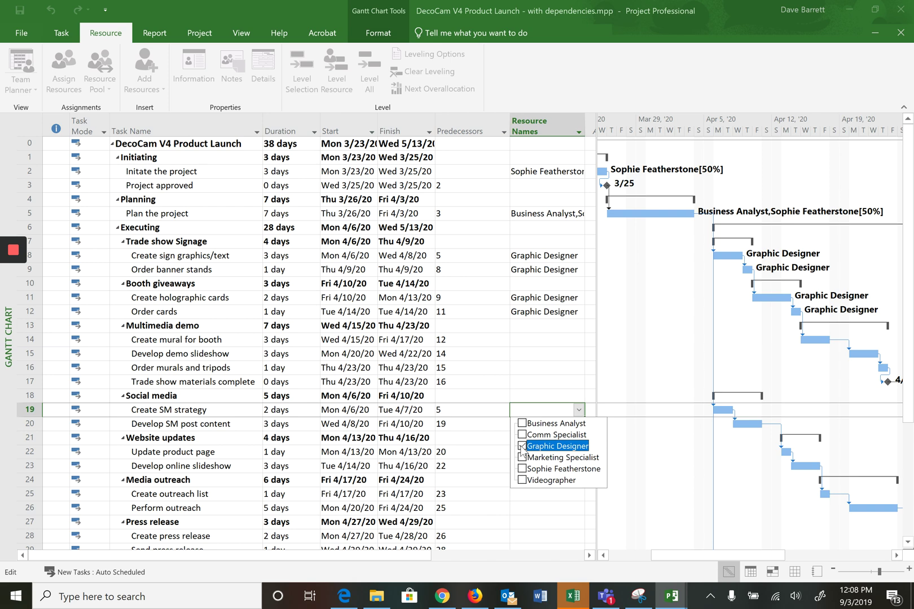
left_click(481, 423)
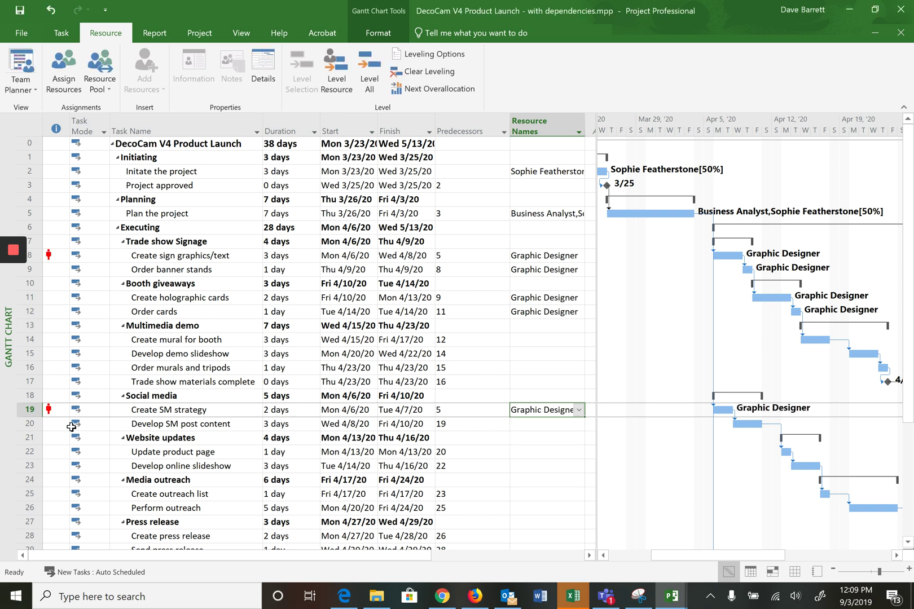
mouse_move(59, 411)
Step: Replace Graphic Designer with Comm Specialist on the Create SM strategy task
left_click(580, 411)
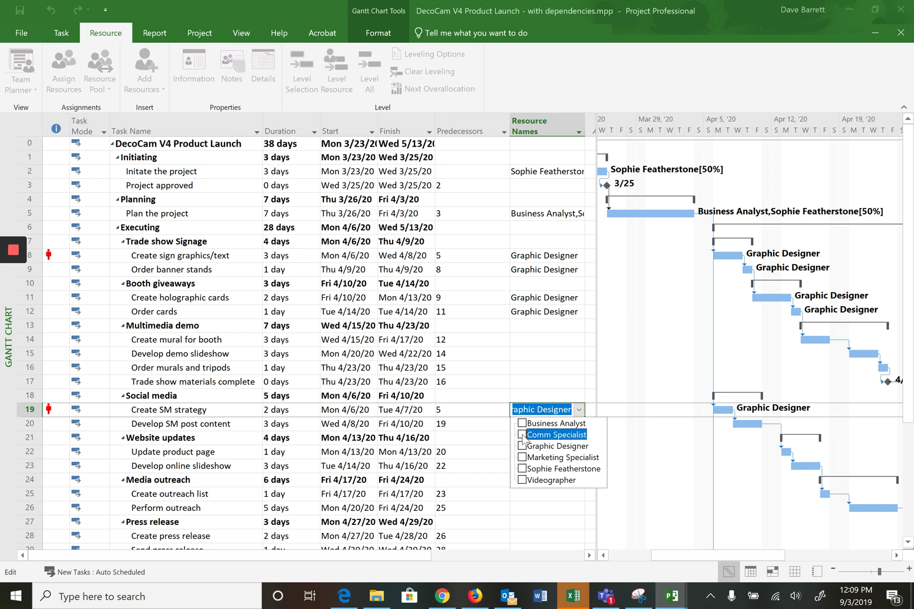
left_click(489, 423)
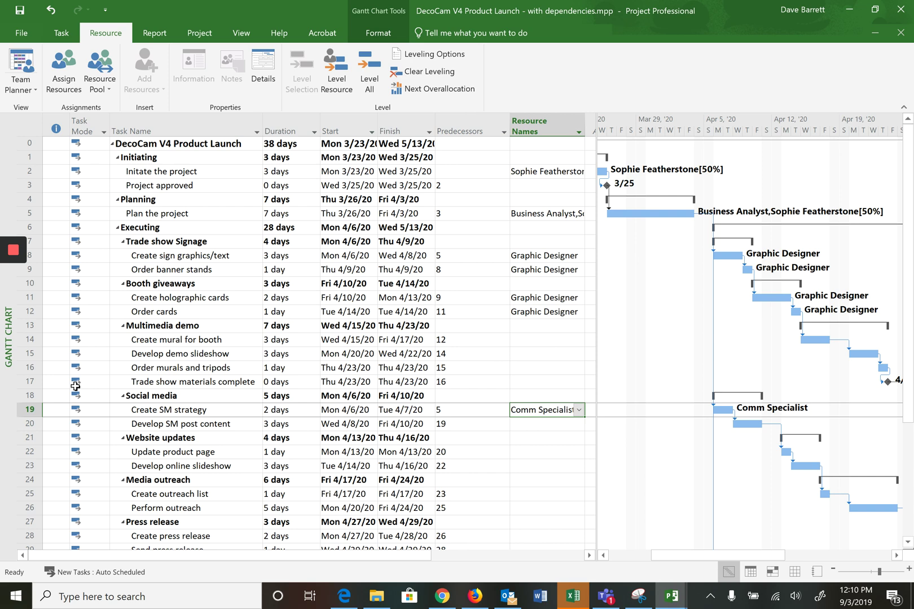
Step: In the Resource Sheet, rename Business Analyst to a team member's full name with matching initials
left_click(33, 91)
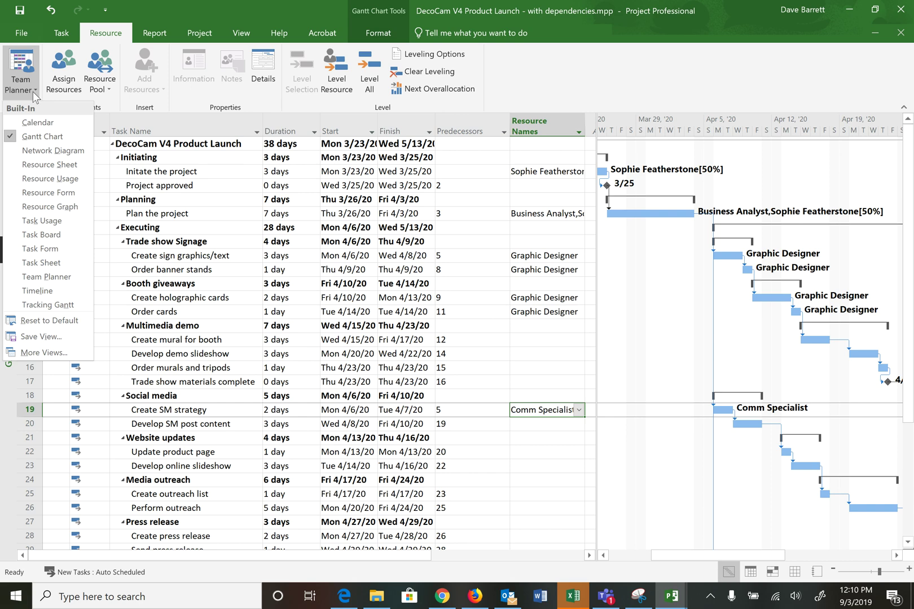
left_click(43, 165)
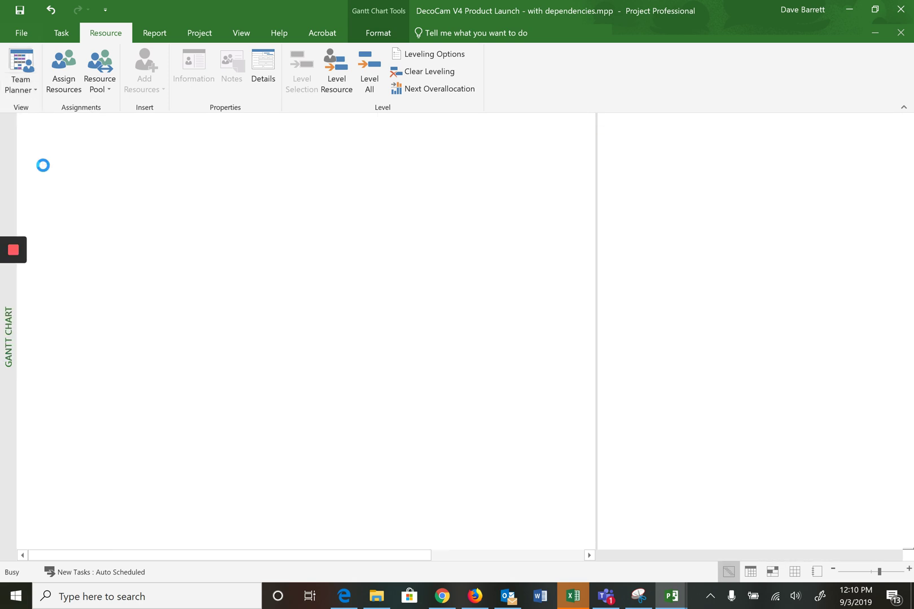
left_click(99, 148)
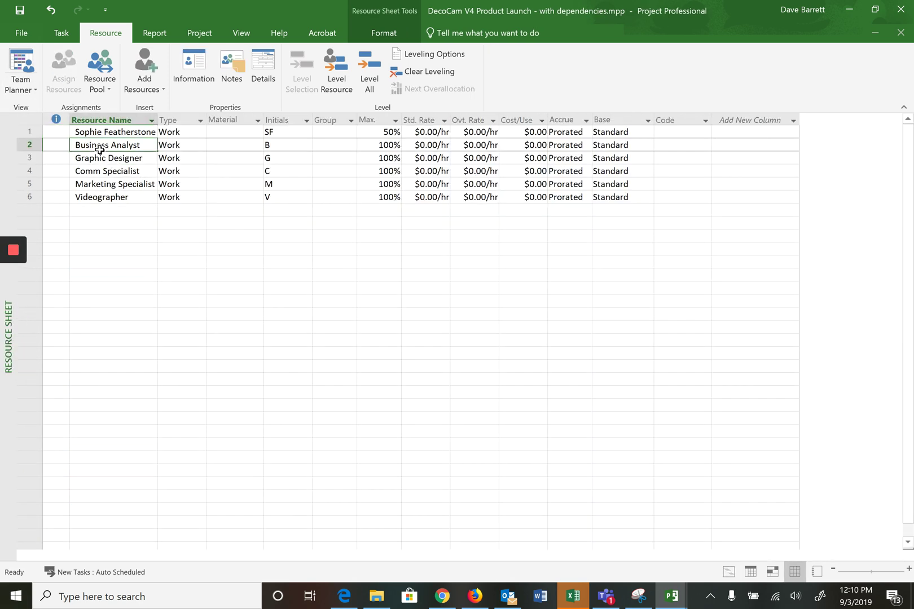
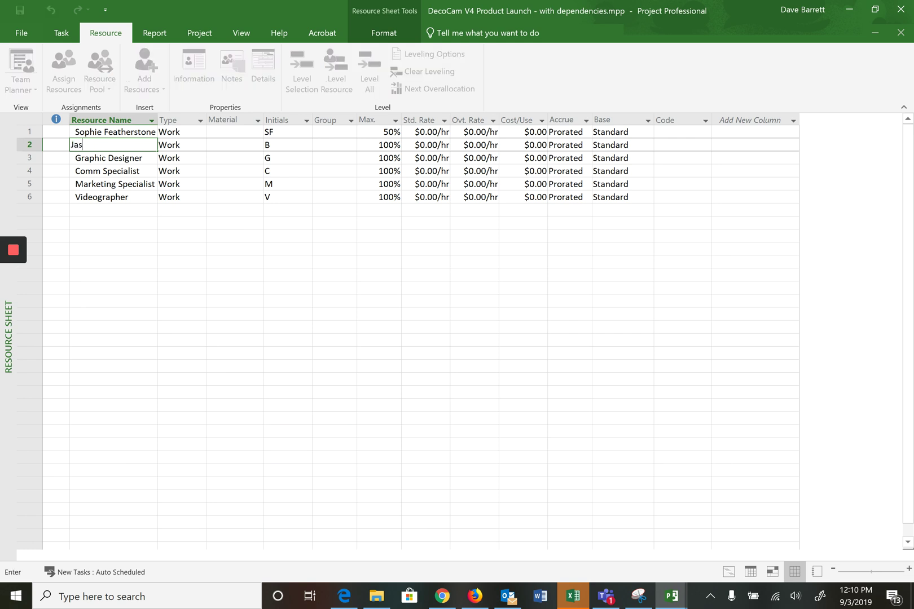
key("Return")
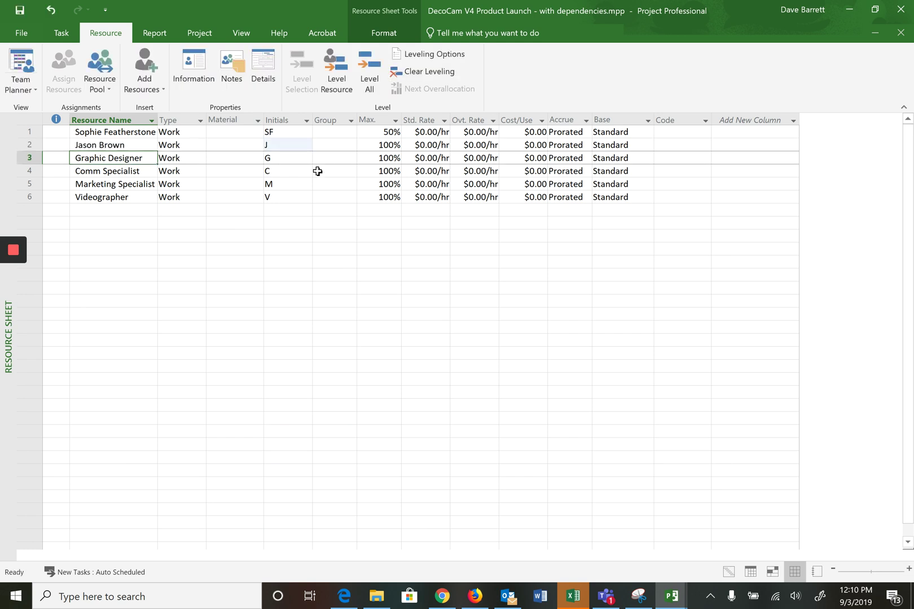
left_click(279, 145)
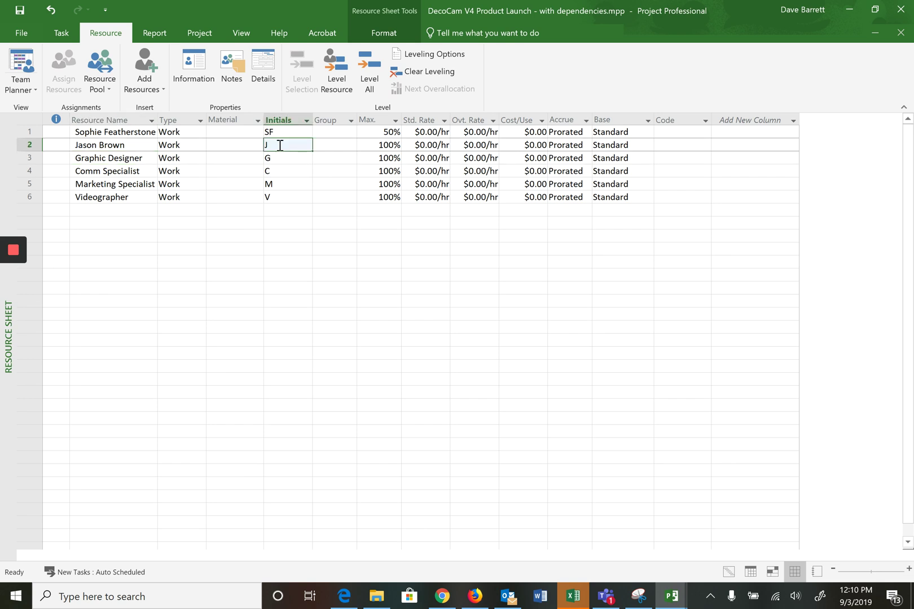
type("JB")
key("Return")
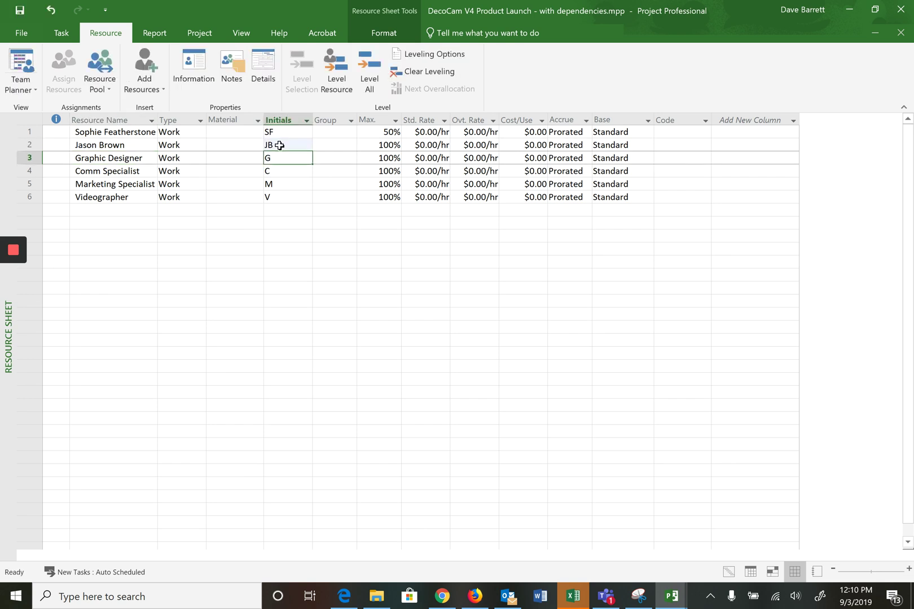
left_click(30, 90)
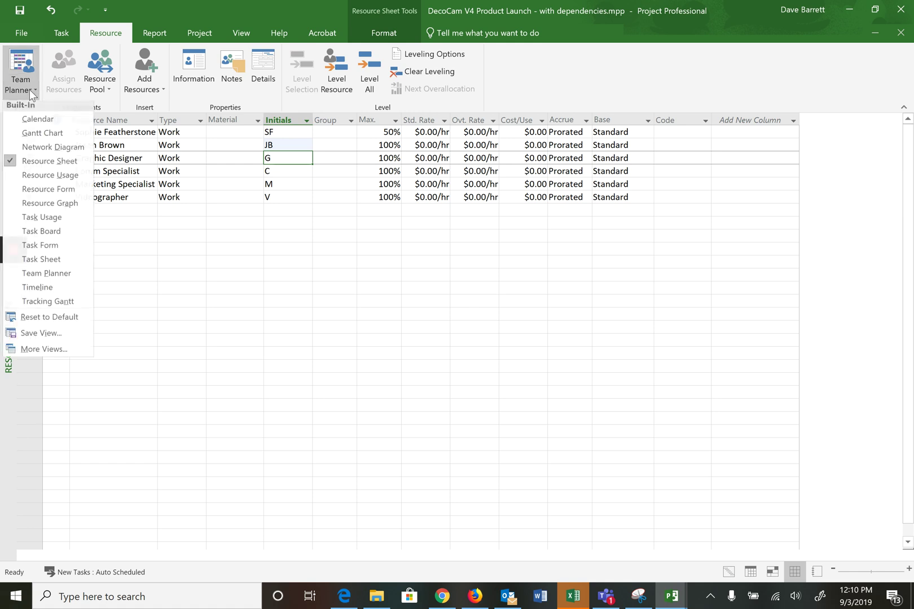
Step: Return to the Gantt Chart and switch to the DecoCam V4 Product Launch - with team members window
left_click(37, 135)
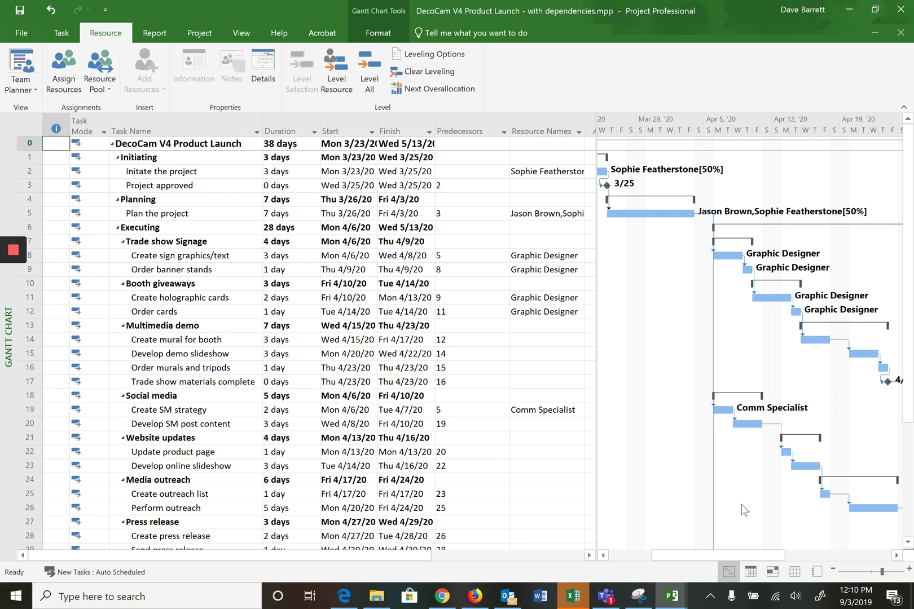
mouse_move(677, 600)
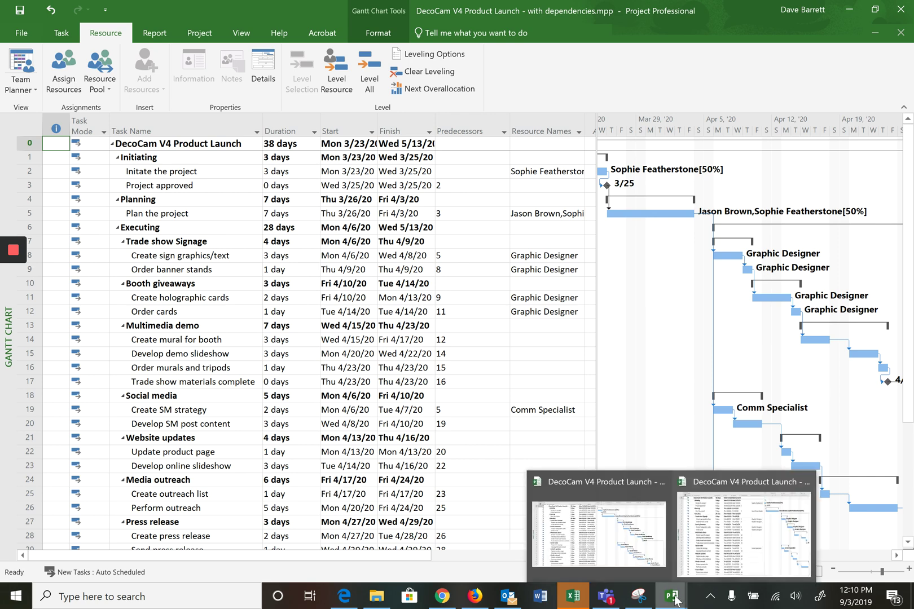
left_click(602, 540)
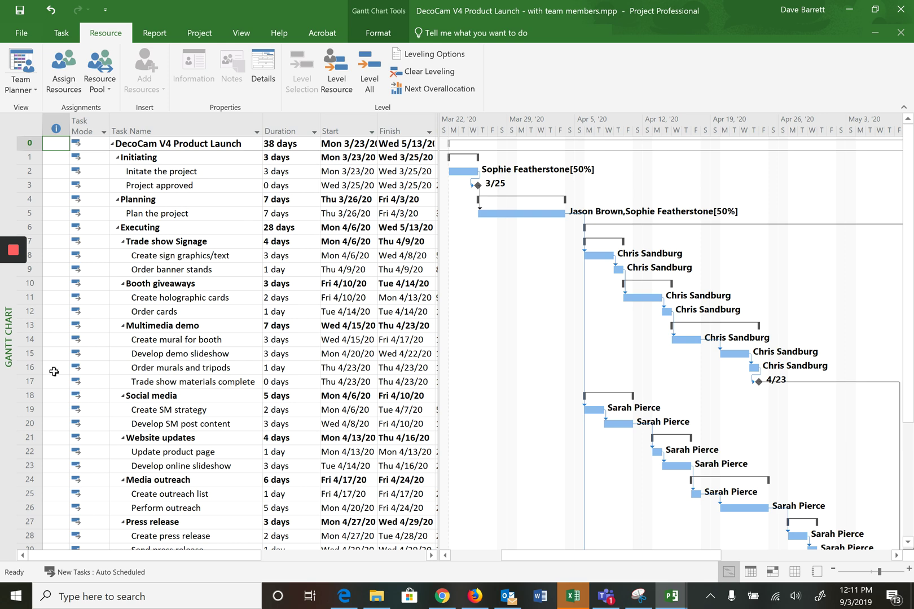
mouse_move(16, 257)
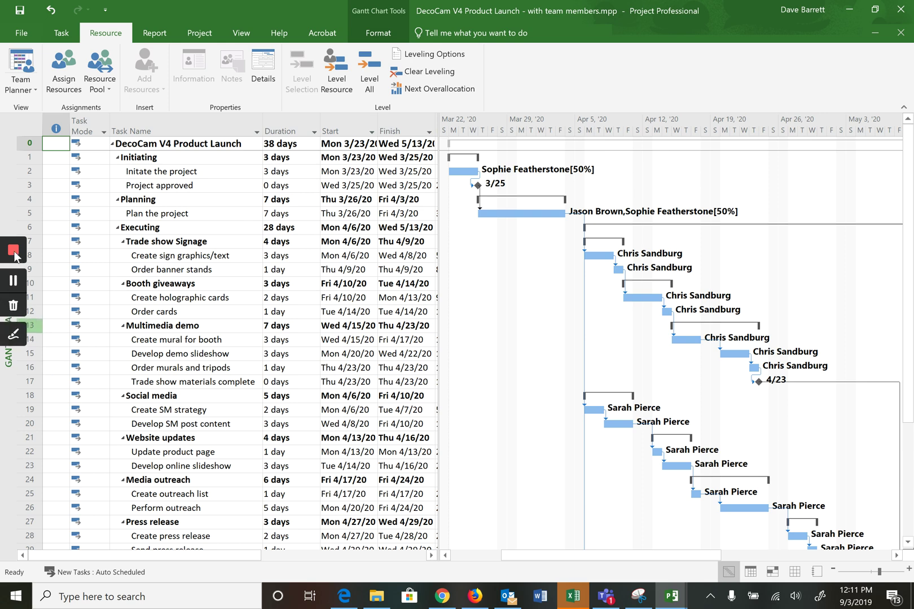